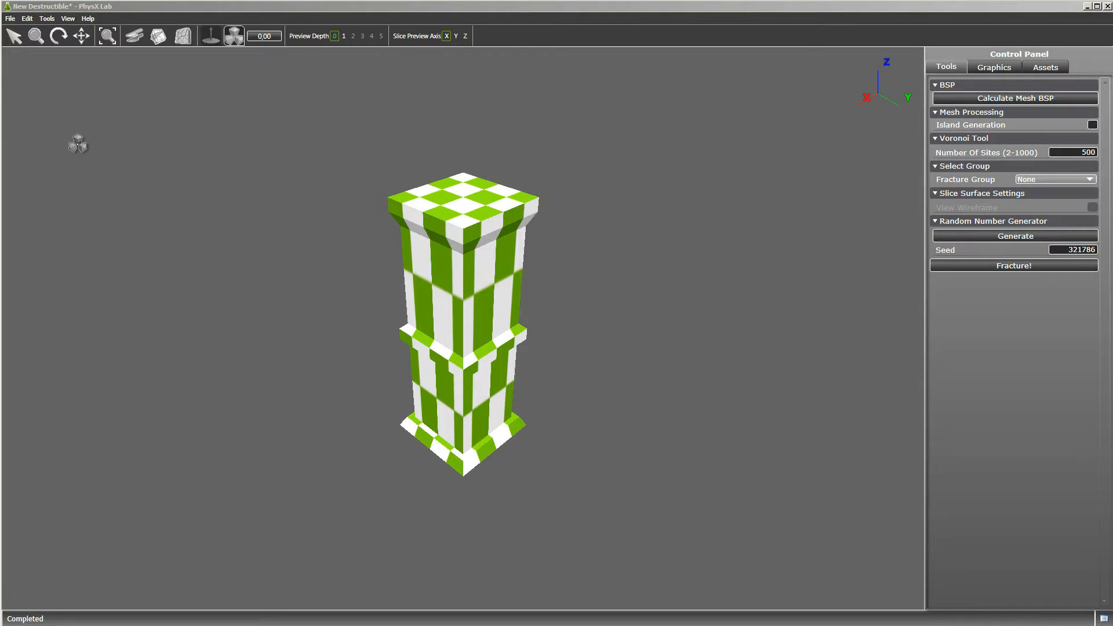
{"action": "left_click", "coordinate": [10, 19]}
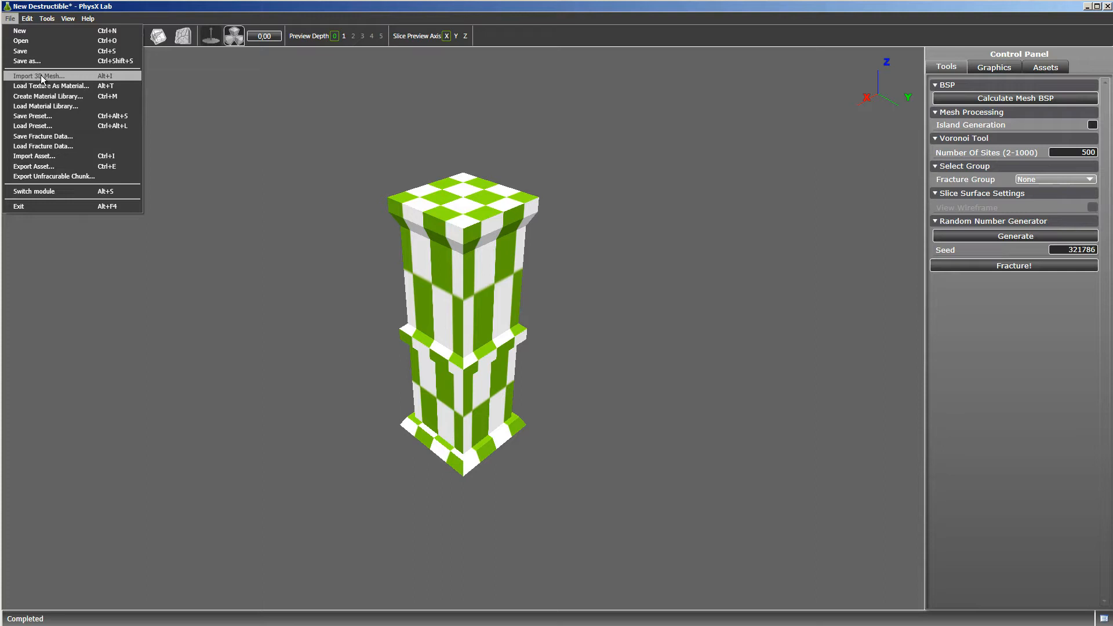
{"action": "left_click", "coordinate": [438, 108]}
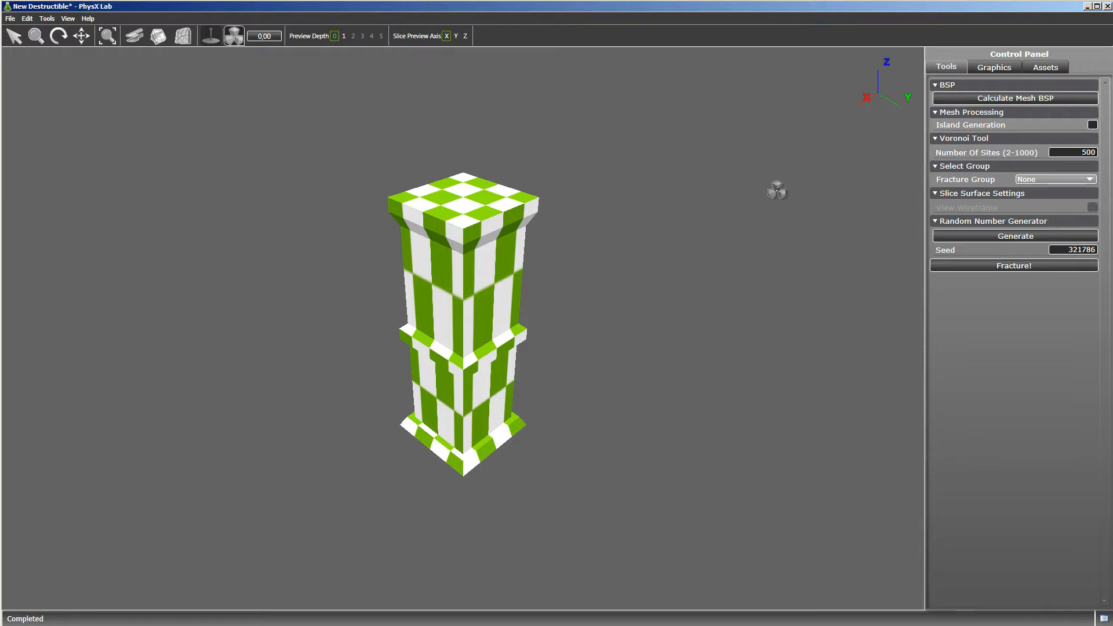
Load the Brick texture as a material and assign it to the column mesh in place of the default material
{"action": "left_click", "coordinate": [12, 19]}
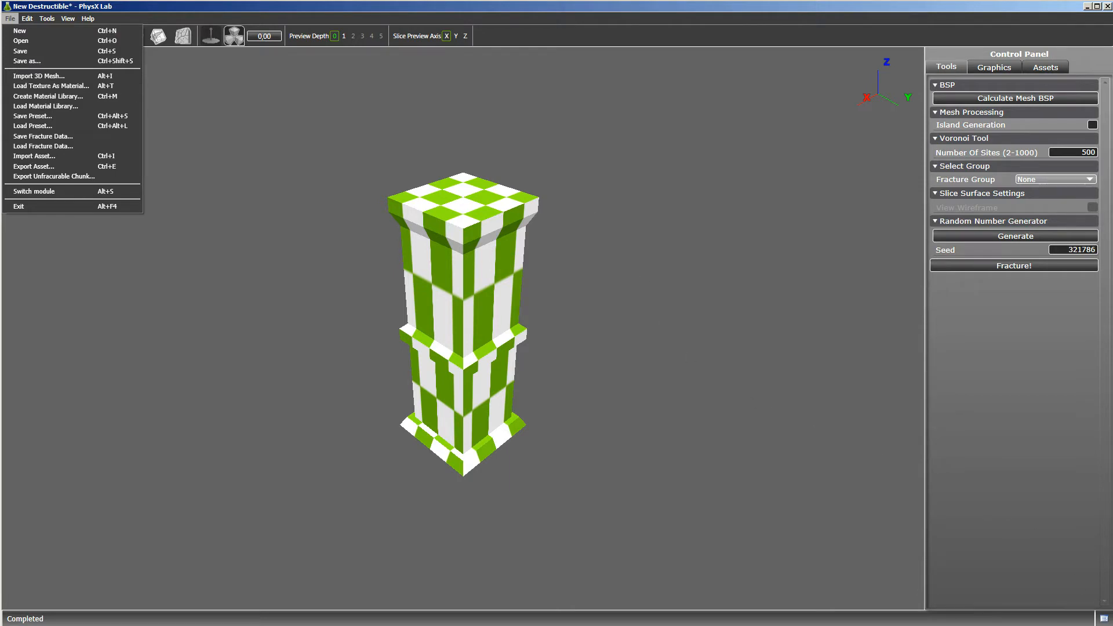
{"action": "key", "text": "alt+t"}
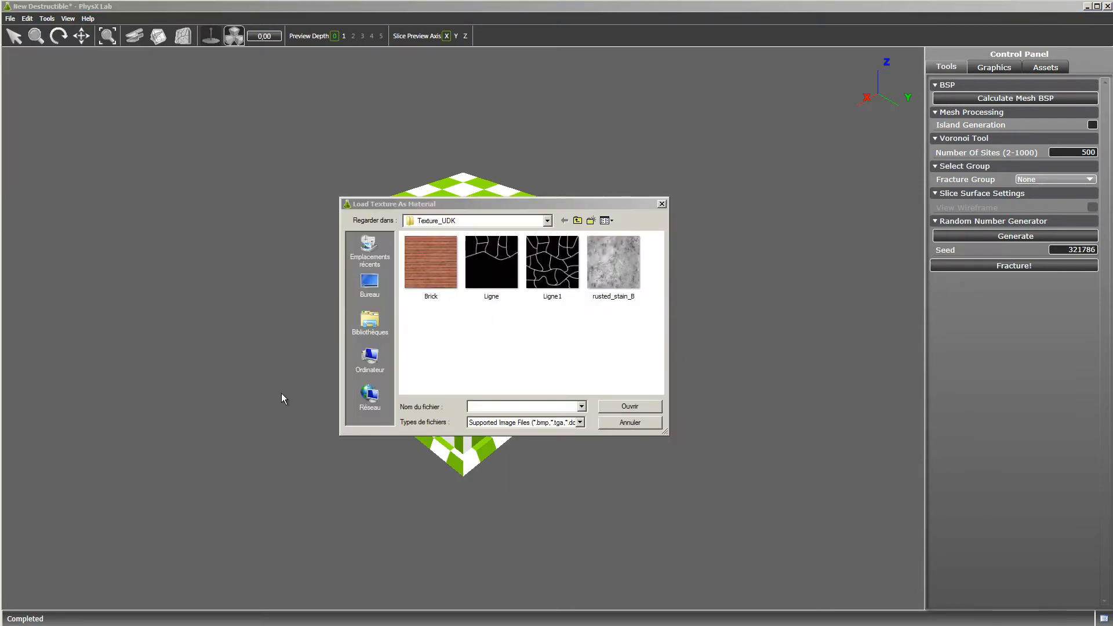
{"action": "left_click", "coordinate": [433, 269]}
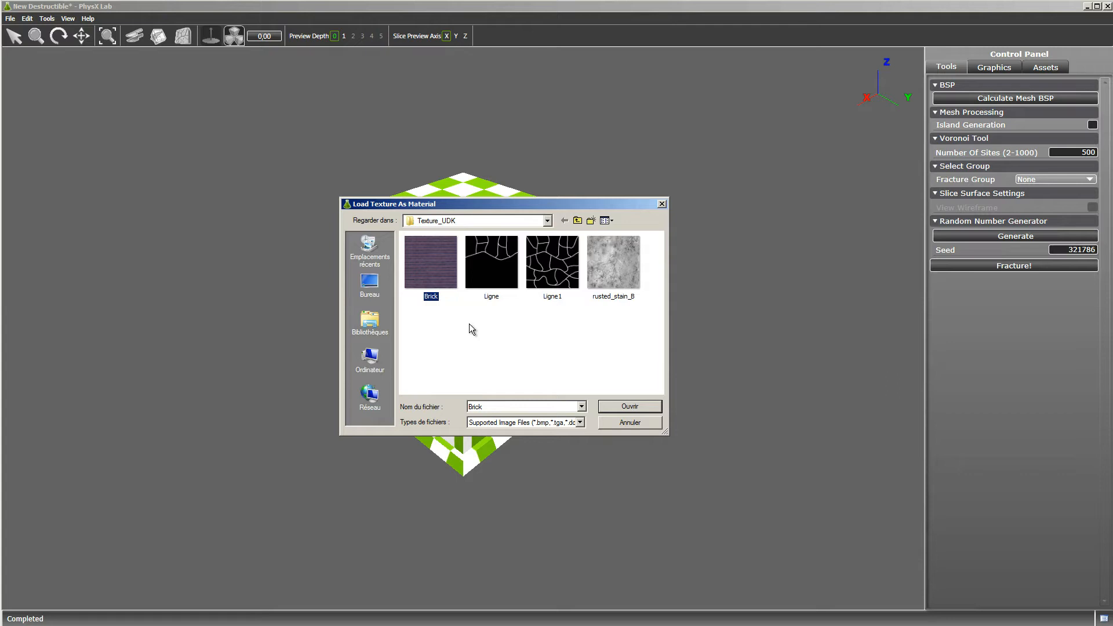
{"action": "left_click", "coordinate": [638, 411]}
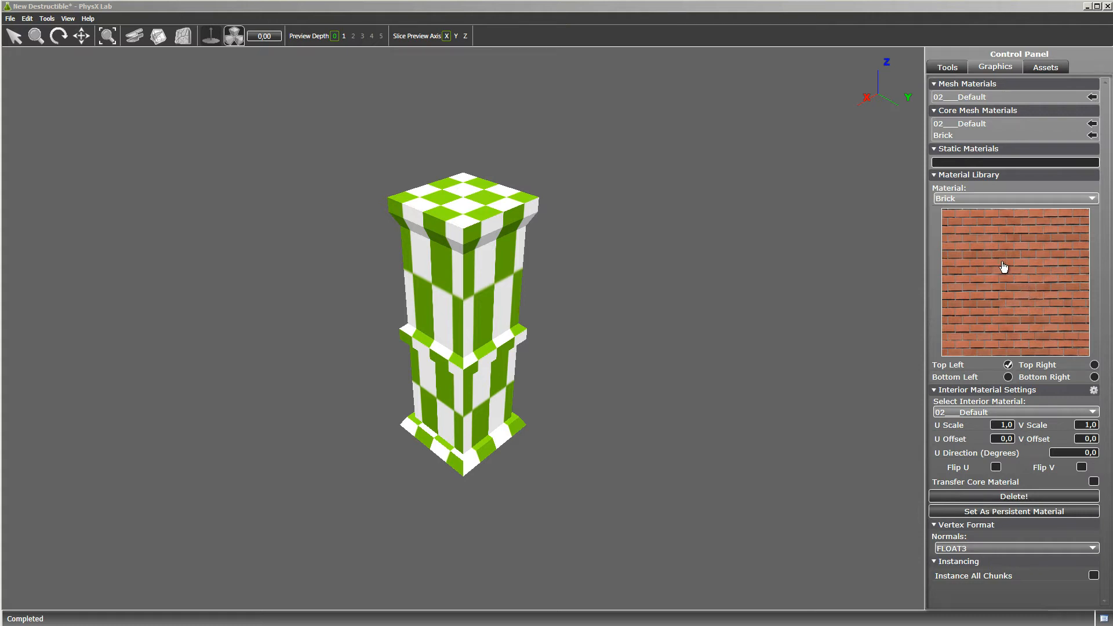
{"action": "left_click", "coordinate": [1093, 97]}
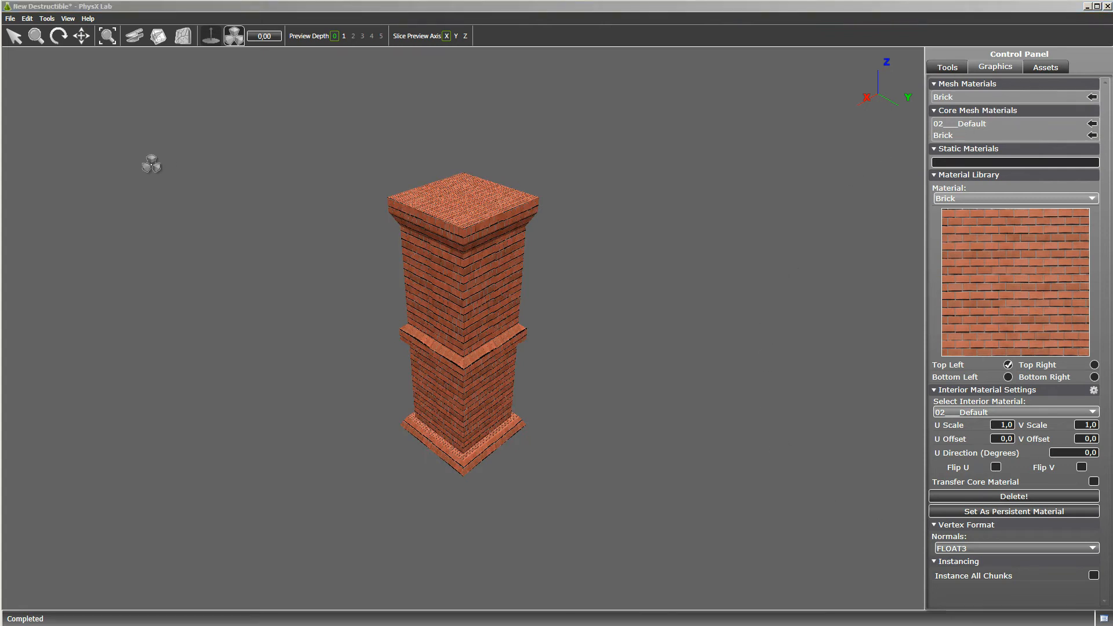
Load the rusted_stain_B texture as a material and select it as the interior material for the fracture surfaces
{"action": "left_click", "coordinate": [11, 22]}
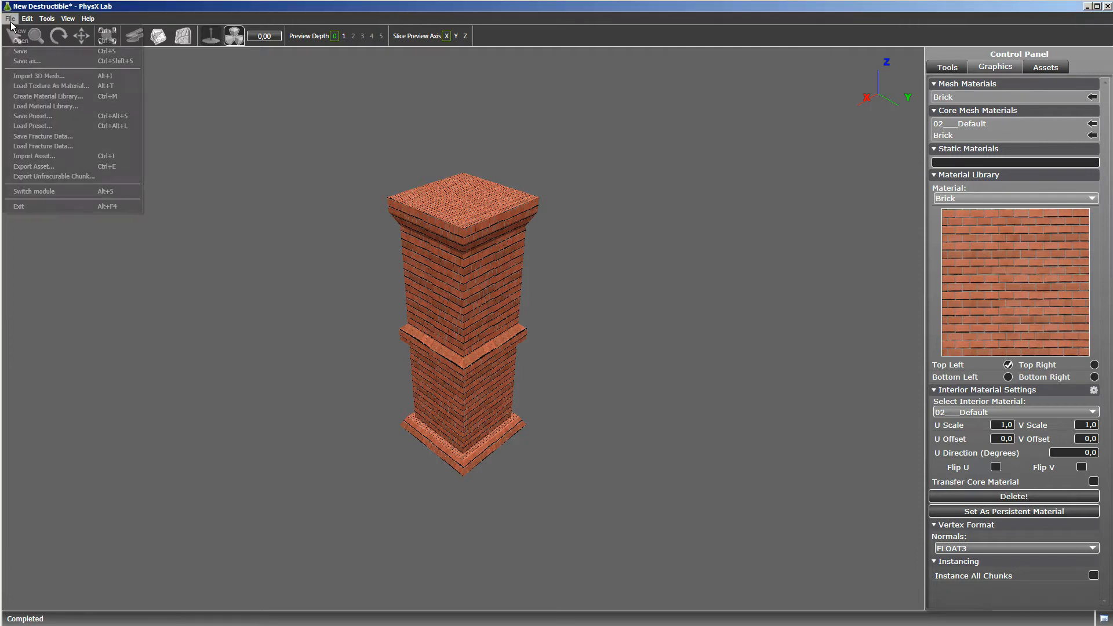
{"action": "left_click", "coordinate": [35, 86]}
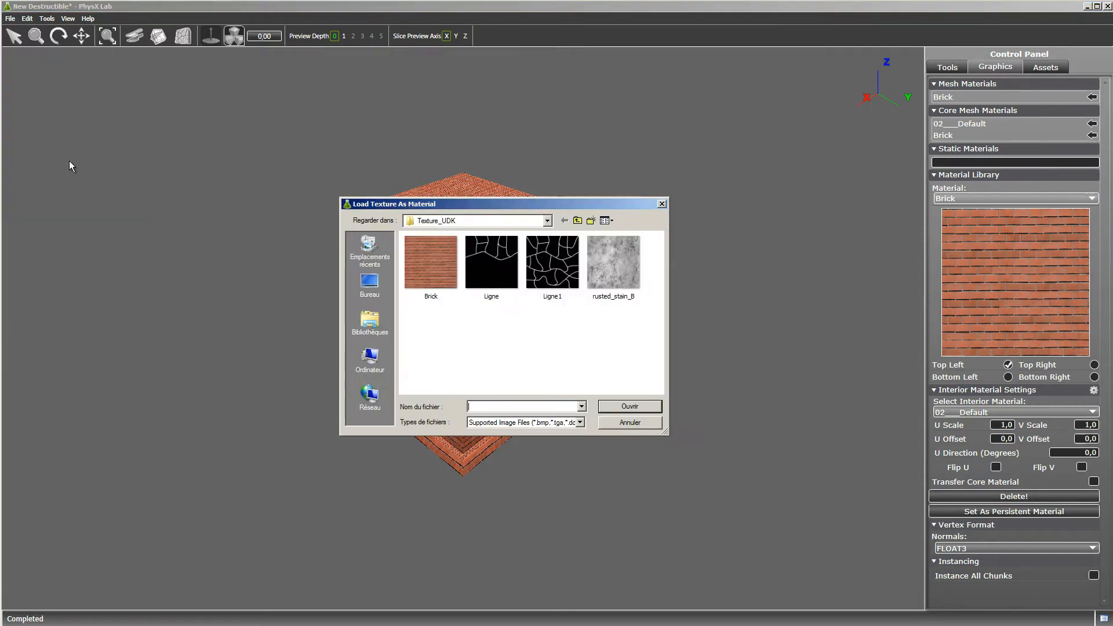
{"action": "left_click", "coordinate": [631, 261]}
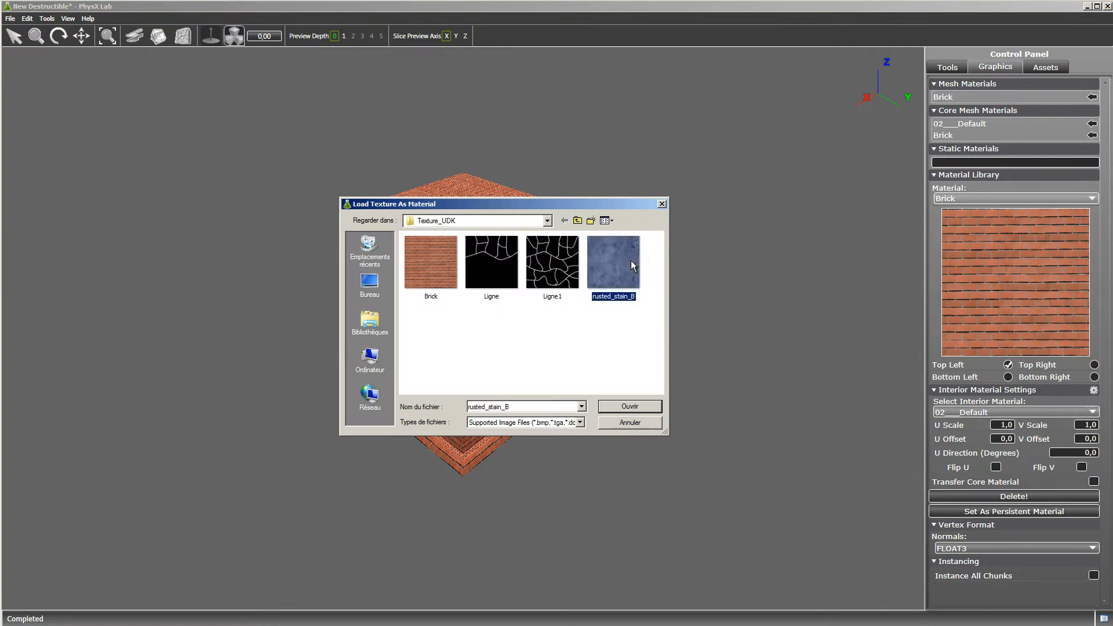
{"action": "left_click", "coordinate": [630, 406]}
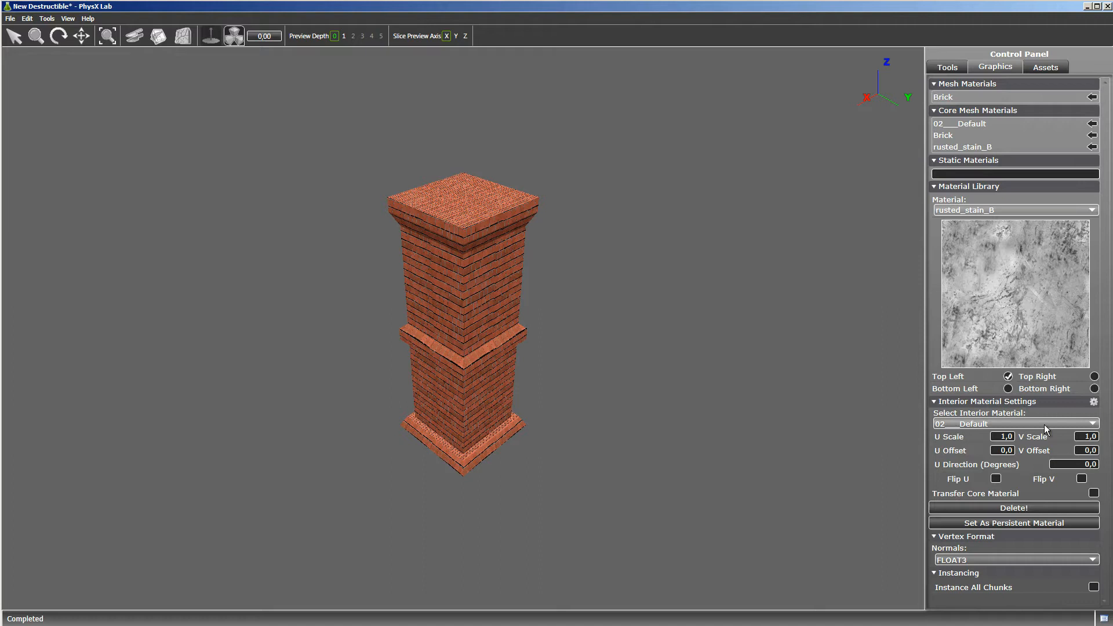
{"action": "left_click", "coordinate": [1092, 425]}
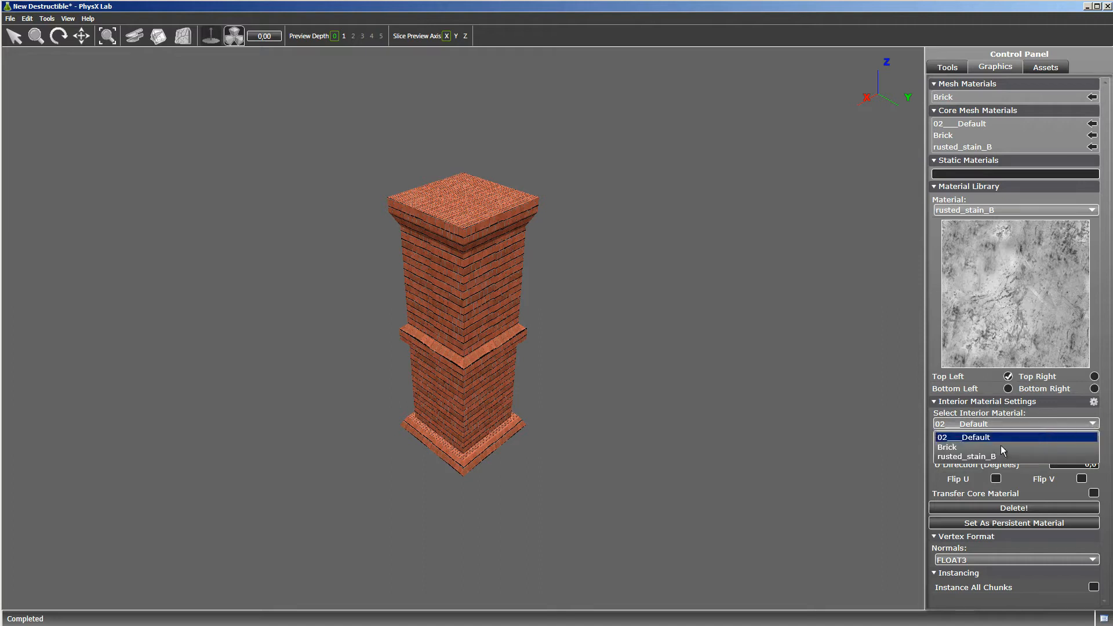
{"action": "left_click", "coordinate": [983, 457]}
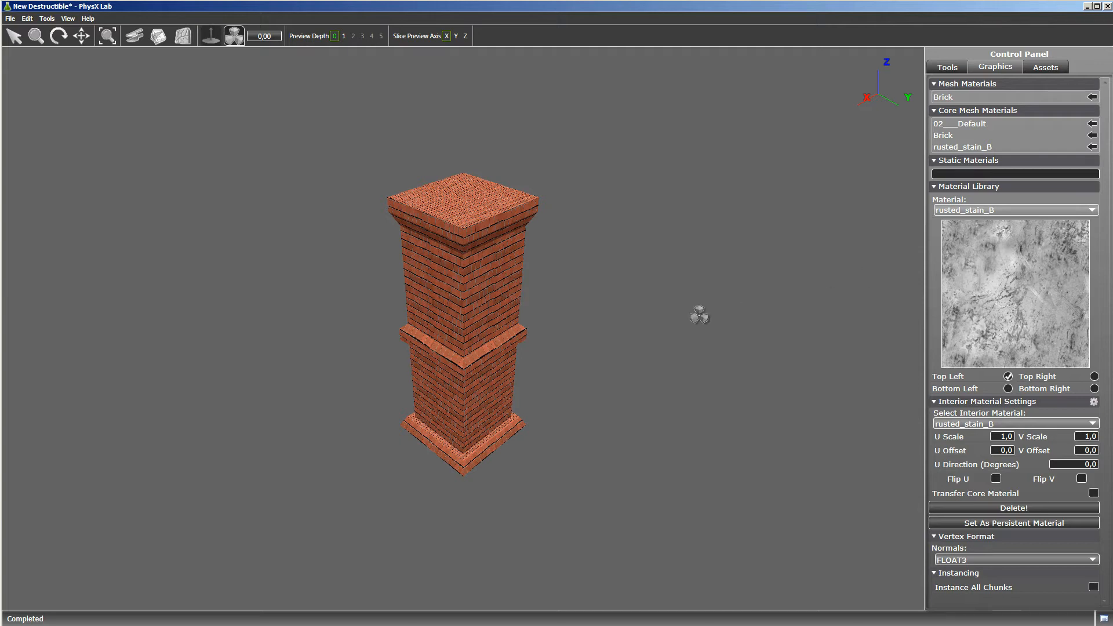
Fracture the column with the Voronoi tool using 500 sites and preview the chunks
{"action": "scroll", "coordinate": [202, 97], "scroll_direction": "up", "scroll_amount": 3}
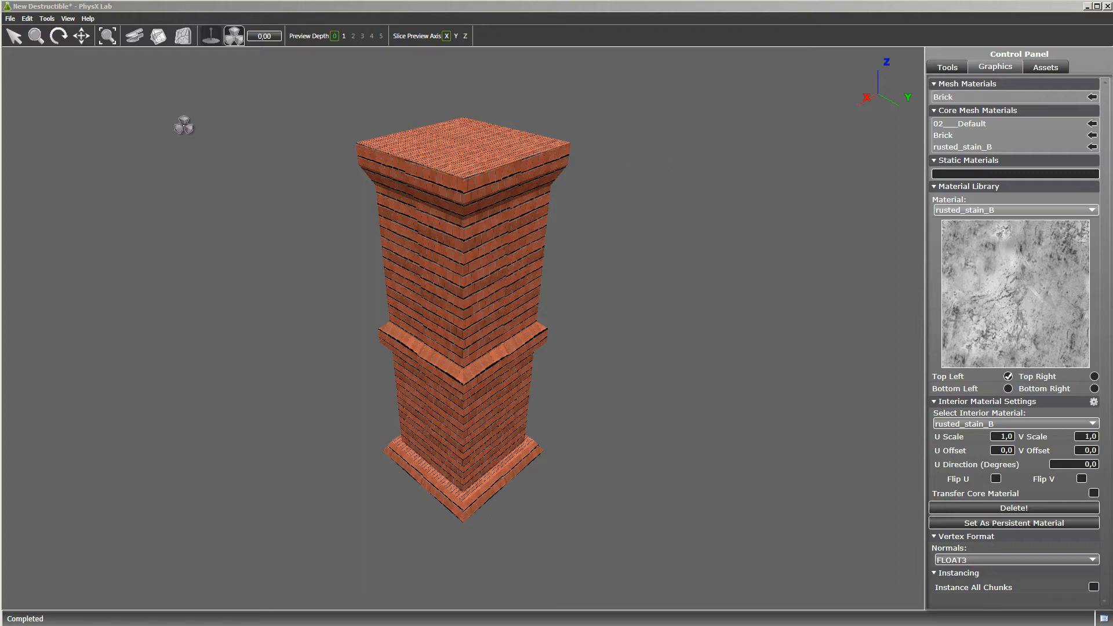
{"action": "left_click", "coordinate": [185, 37]}
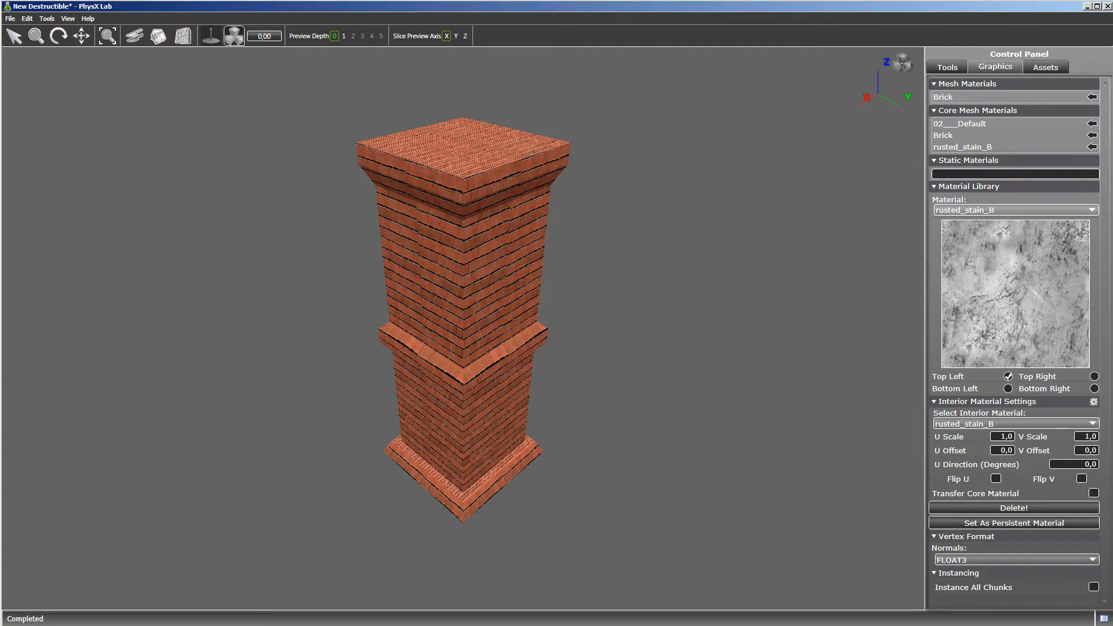
{"action": "left_click", "coordinate": [947, 68]}
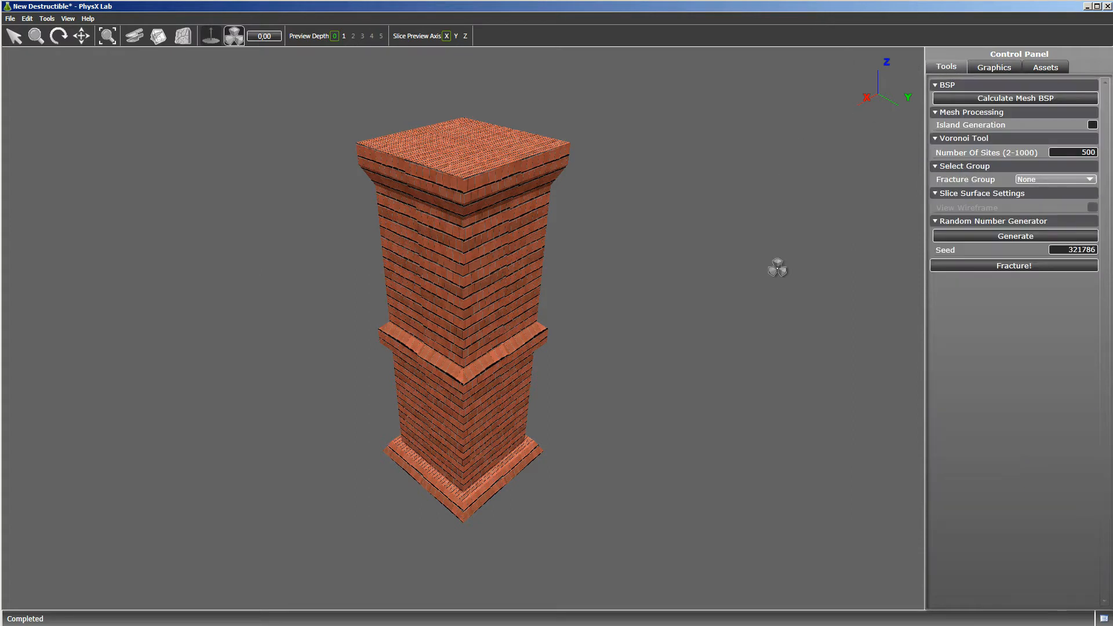
{"action": "left_click", "coordinate": [1012, 265]}
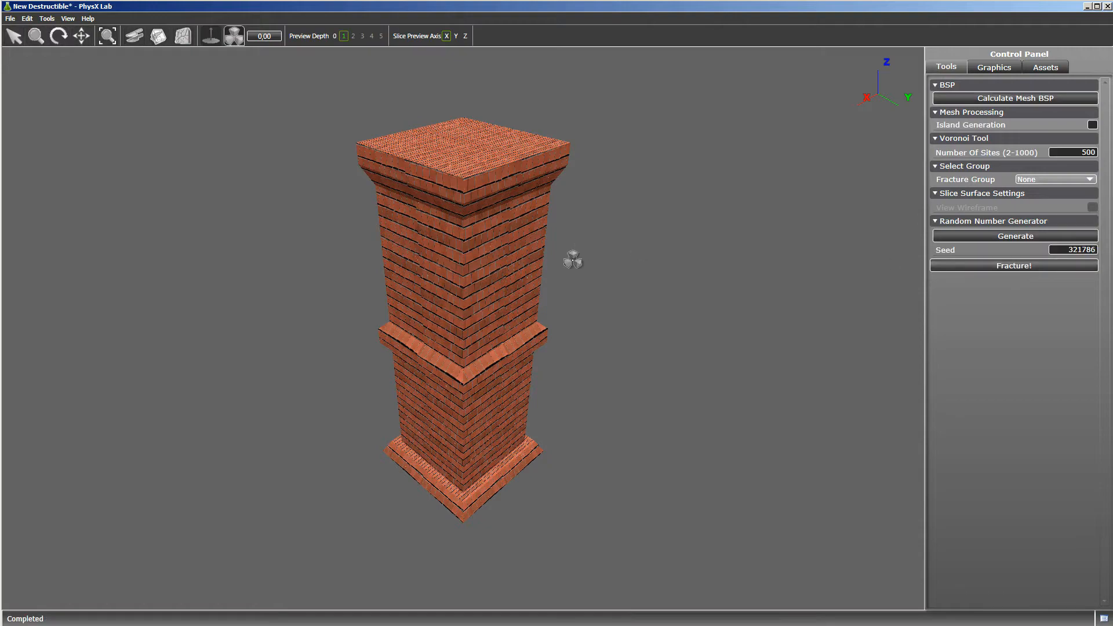
{"action": "mouse_move", "coordinate": [567, 273]}
{"action": "left_mouse_down"}
{"action": "mouse_move", "coordinate": [708, 286]}
{"action": "mouse_move", "coordinate": [792, 268]}
{"action": "mouse_move", "coordinate": [641, 306]}
{"action": "mouse_move", "coordinate": [524, 304]}
{"action": "left_mouse_up"}
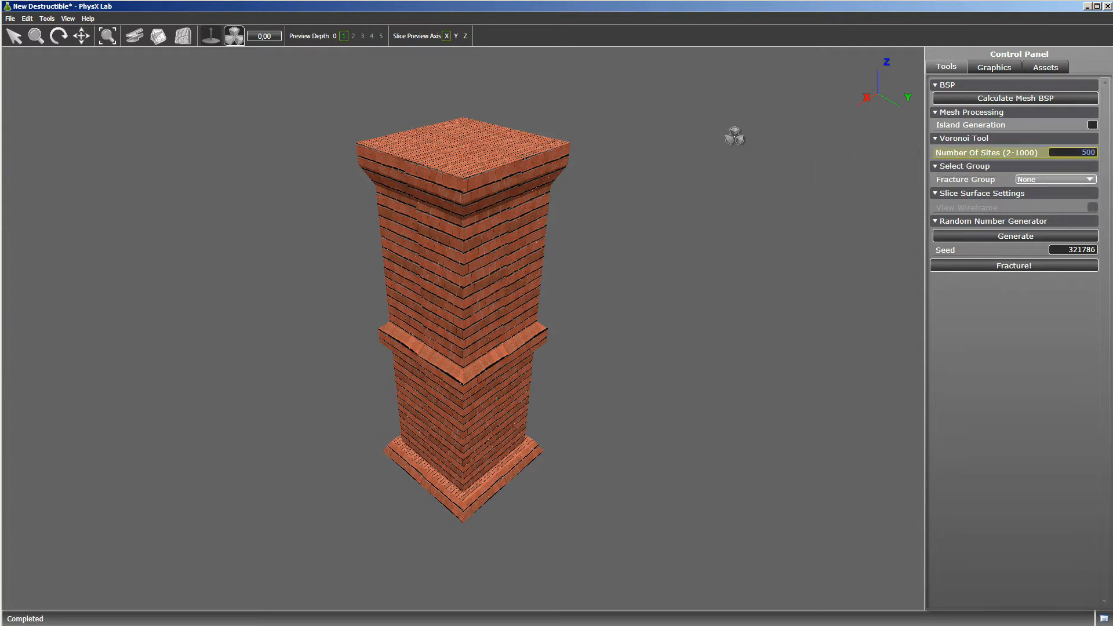
Fracture the column with 50 Voronoi sites and spread the chunks apart by about 8.2 in the explode preview
{"action": "type", "text": "5"}
{"action": "key", "text": "Return"}
{"action": "left_click", "coordinate": [993, 267]}
{"action": "left_click_drag", "start_coordinate": [561, 217], "coordinate": [685, 258]}
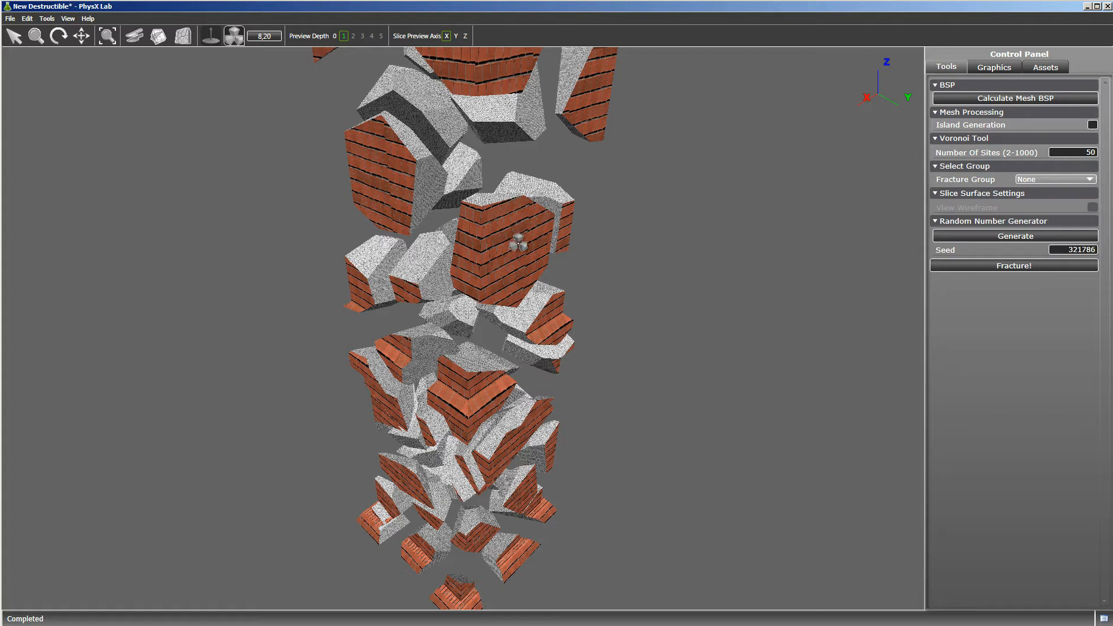
Set the interior material's U Scale and V Scale to 50 and bring the exploded chunks back together
{"action": "left_click", "coordinate": [1000, 66]}
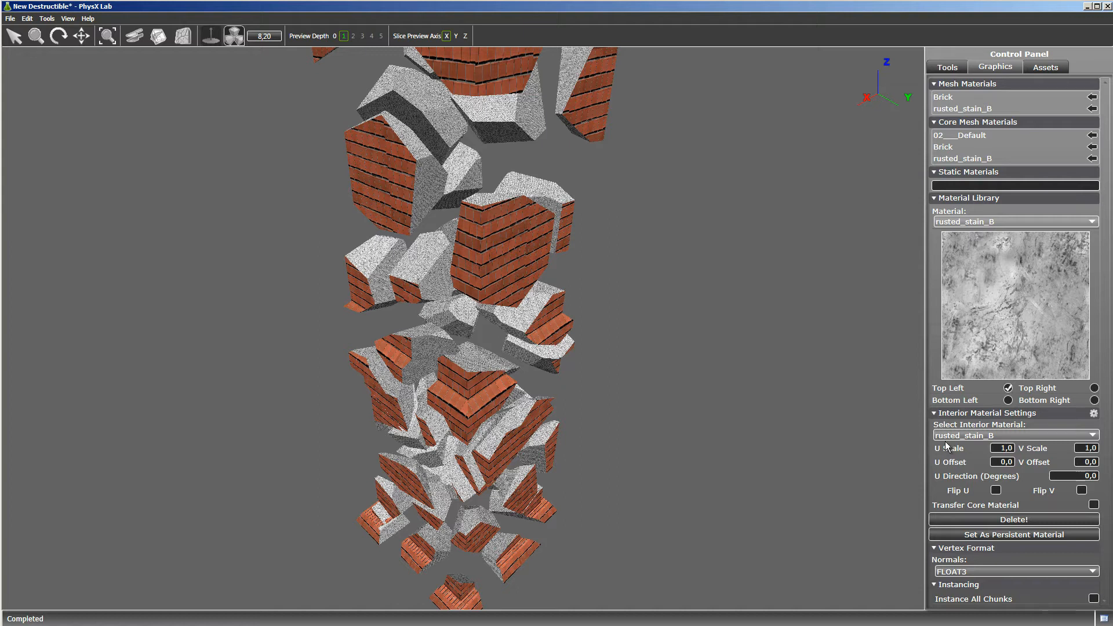
{"action": "left_click", "coordinate": [1008, 450]}
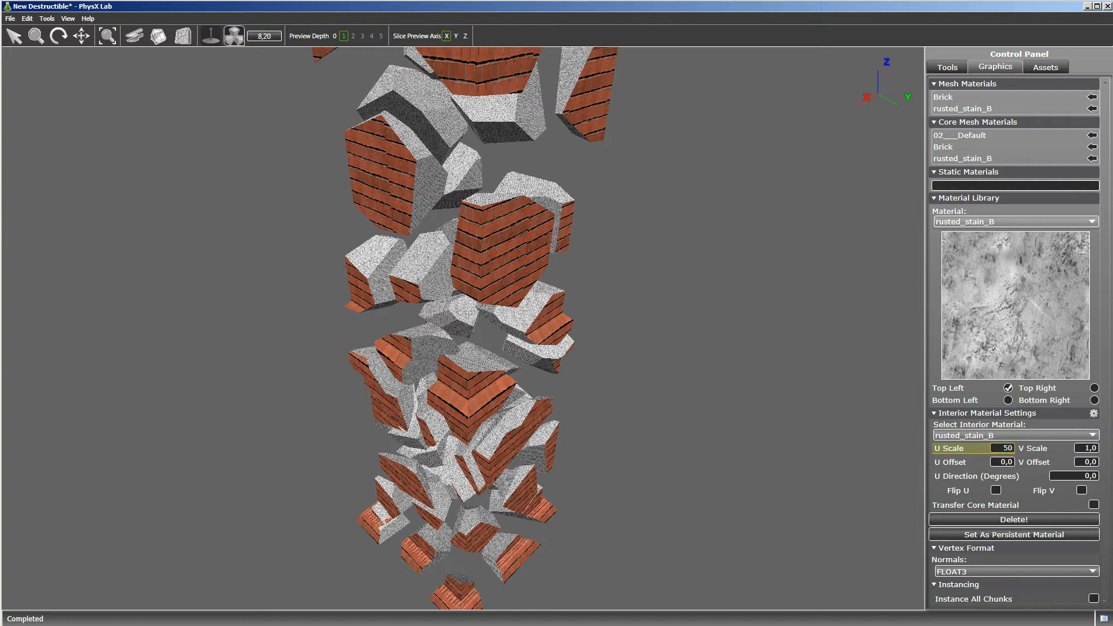
{"action": "key", "text": "Tab"}
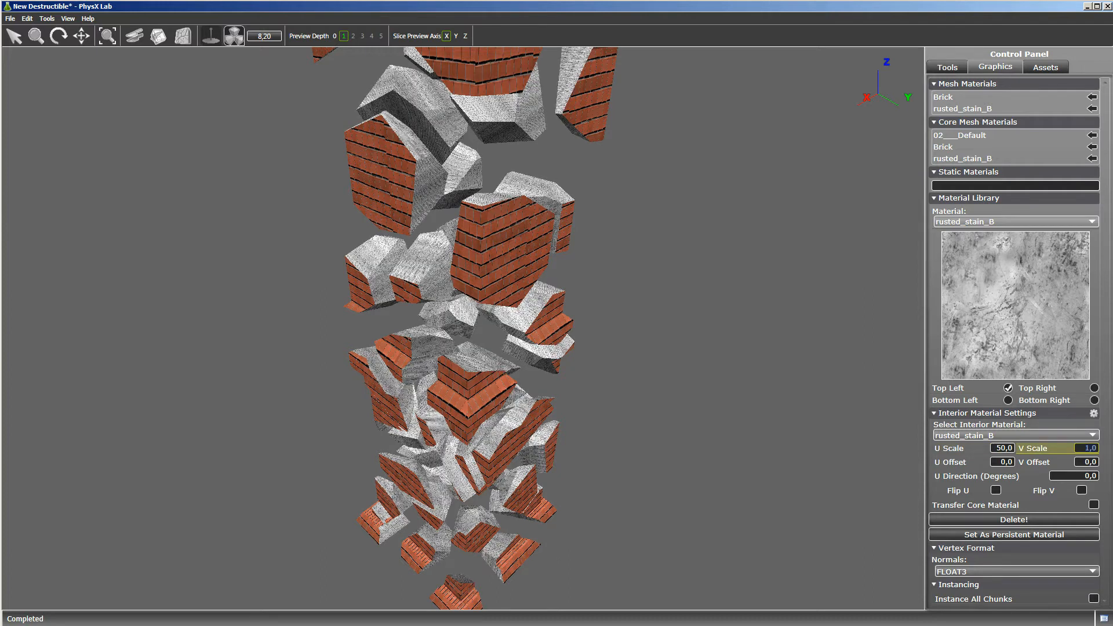
{"action": "key", "text": "Tab"}
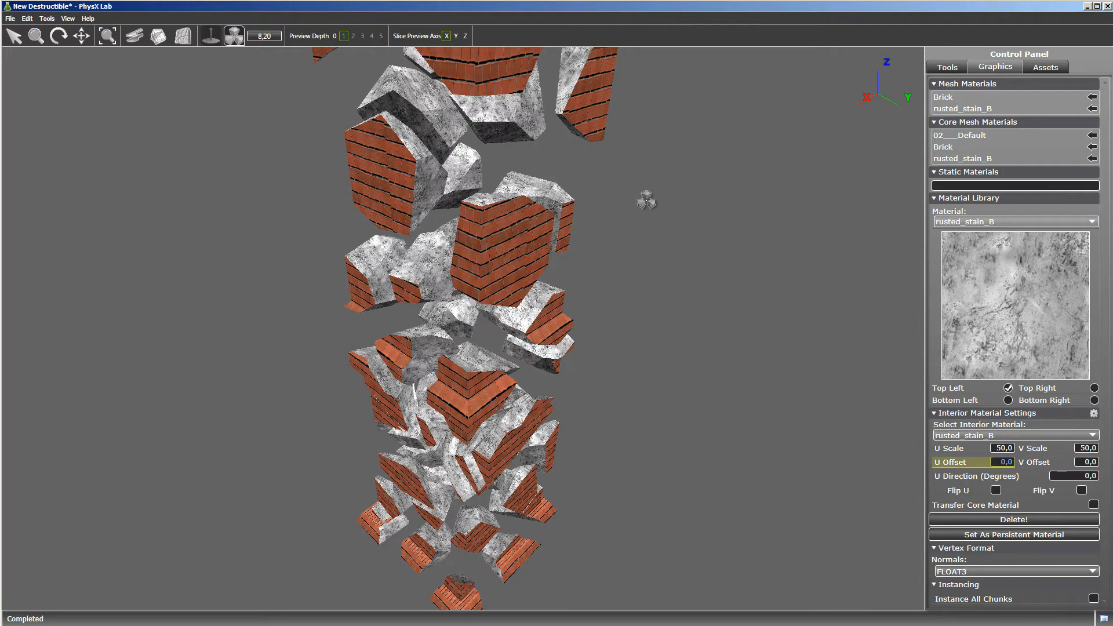
{"action": "left_click_drag", "start_coordinate": [659, 267], "coordinate": [504, 403]}
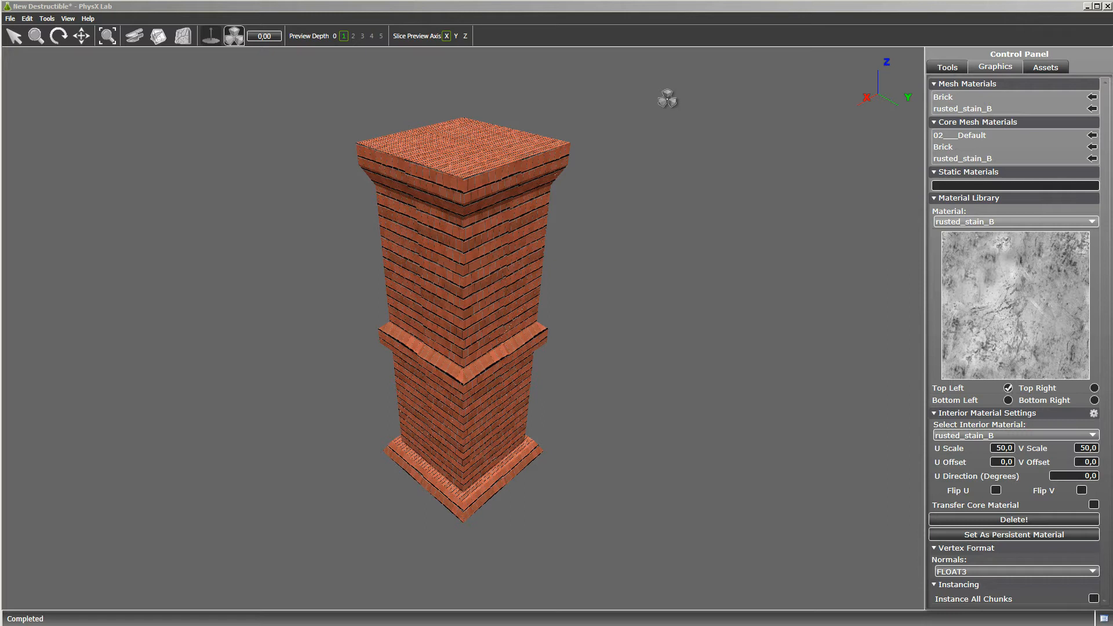
Switch to Playground mode and test-break the column with a hammer hit on its cap, resetting the simulation after the hit
{"action": "key", "text": "F11"}
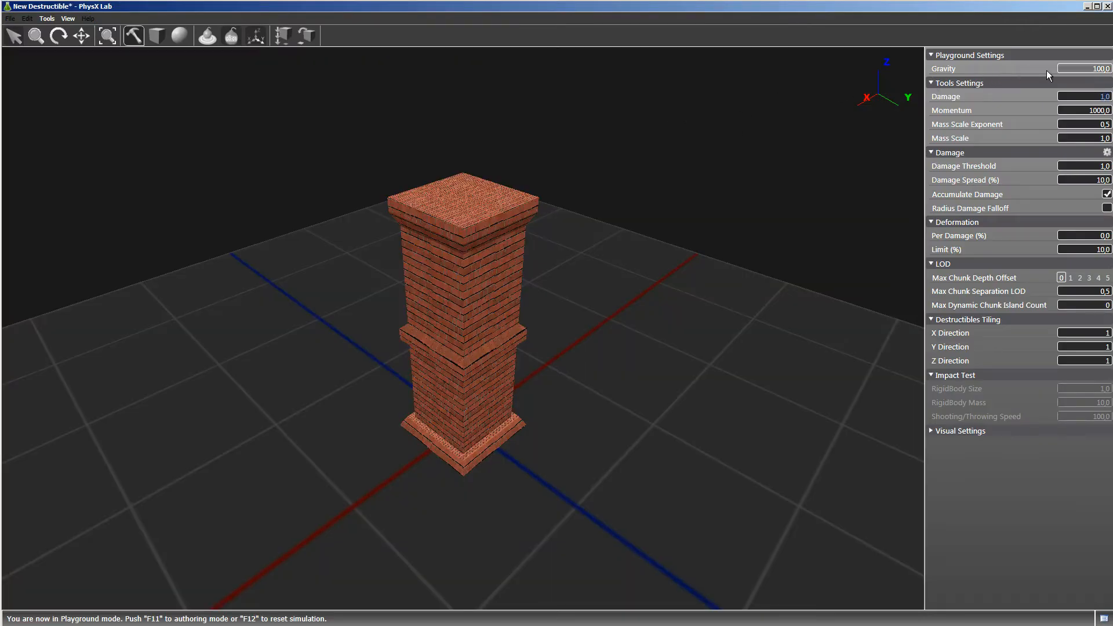
{"action": "left_click", "coordinate": [508, 198]}
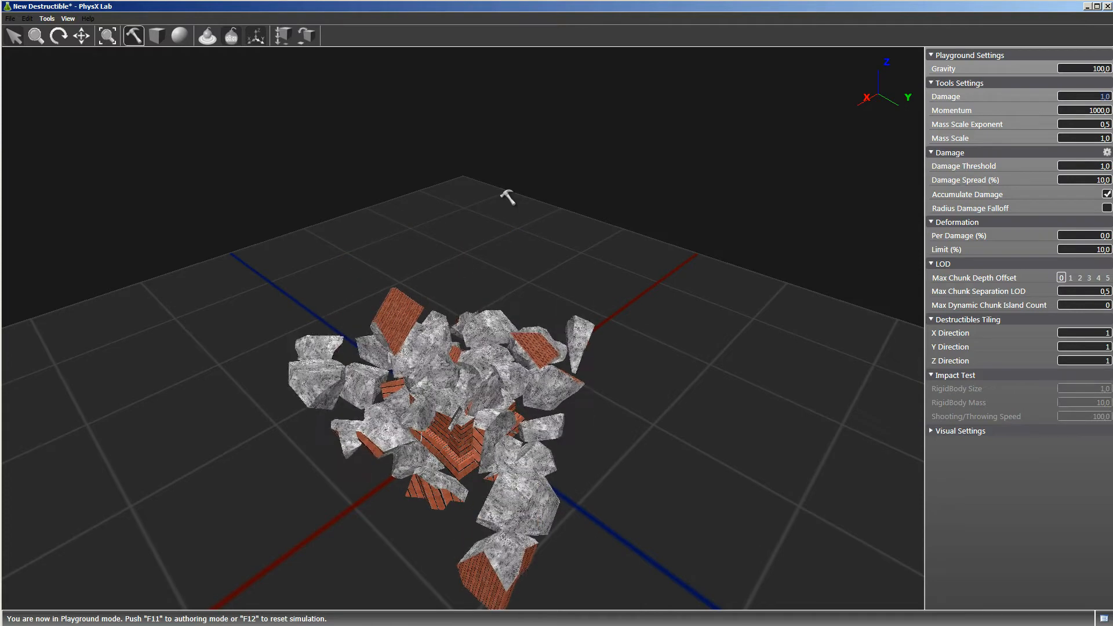
{"action": "key", "text": "F12"}
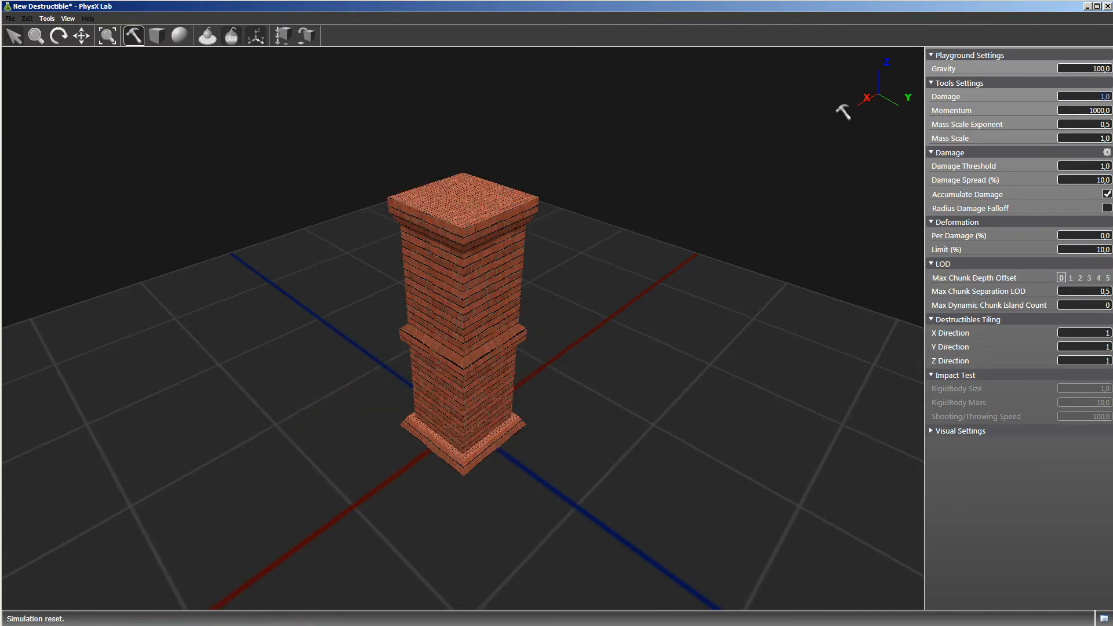
Test a hammer hit on the column's cap with gravity set to 900 and reset the simulation
{"action": "key", "text": "Return"}
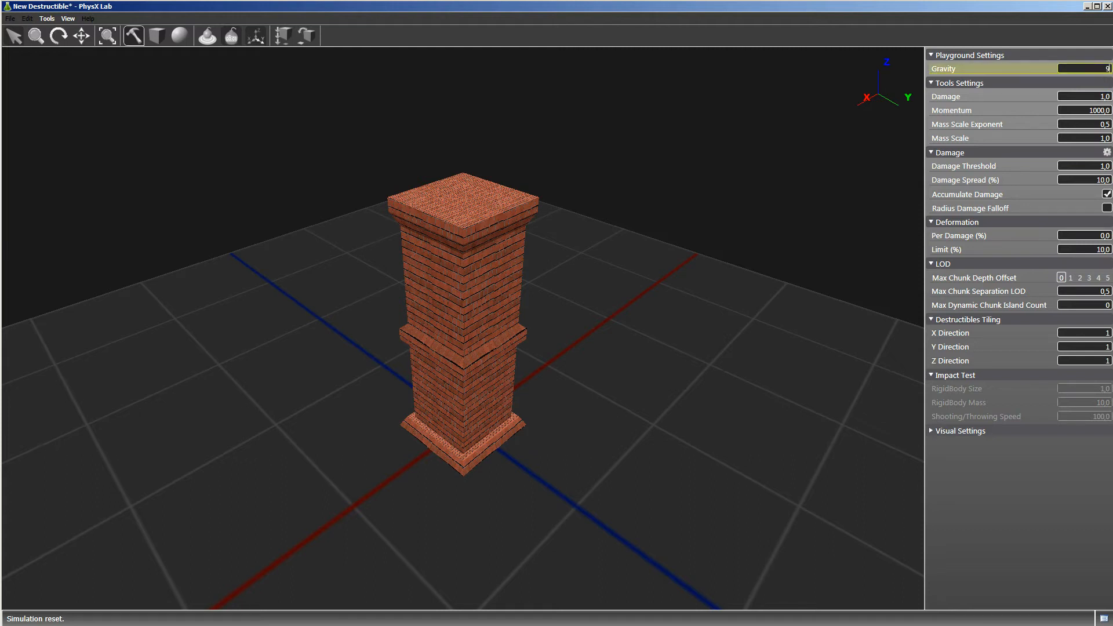
{"action": "key", "text": "Tab"}
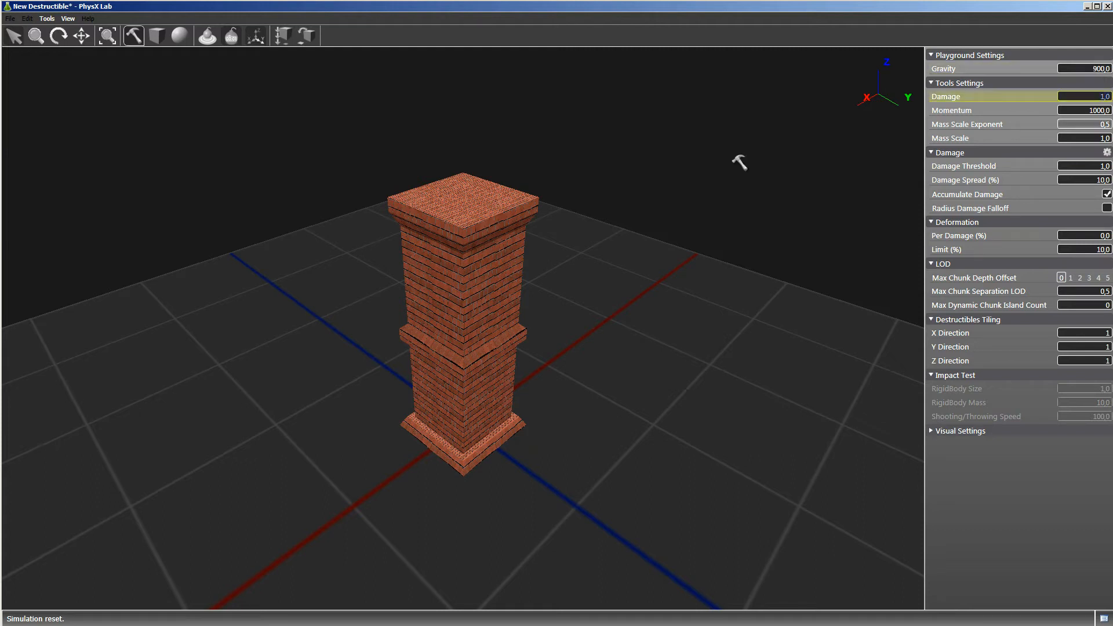
{"action": "left_click", "coordinate": [496, 199]}
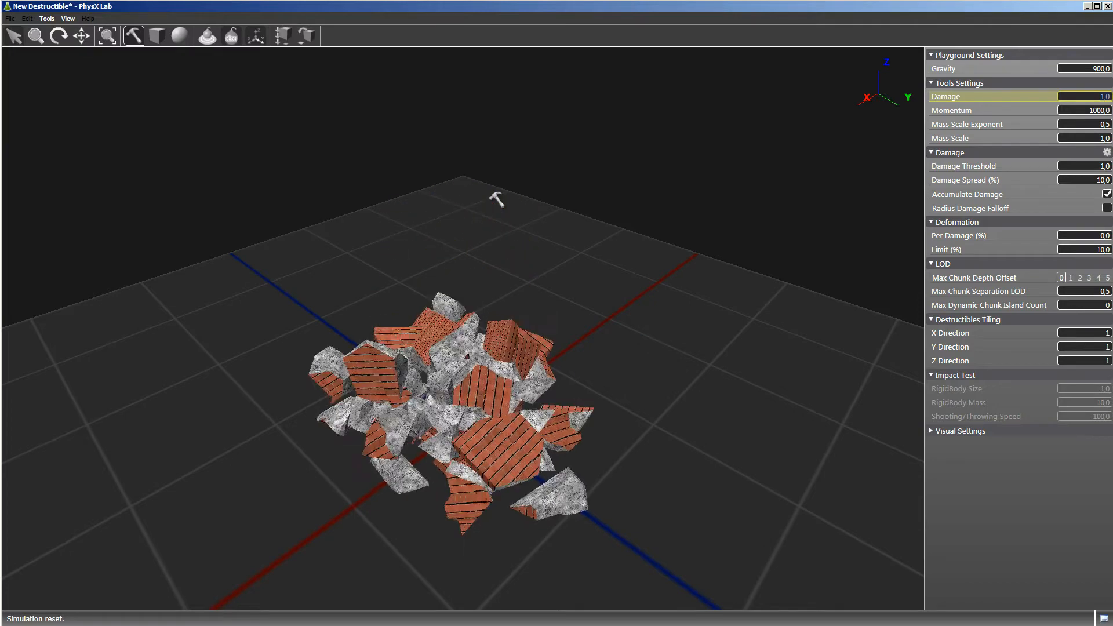
{"action": "key", "text": "r"}
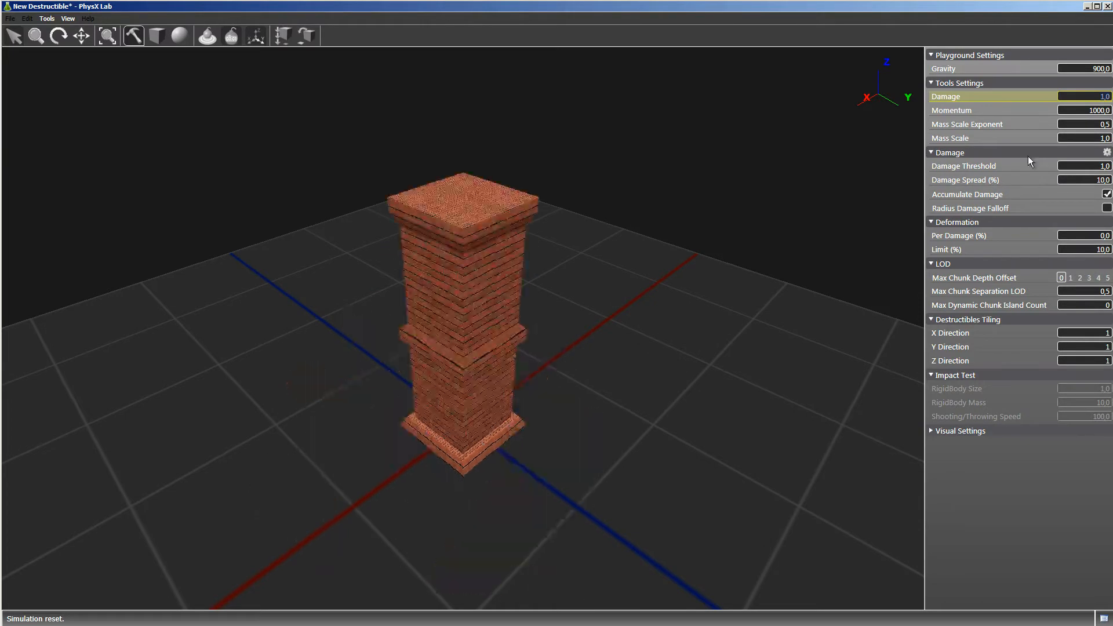
Set the playground gravity to 200 and the hammer's momentum to 100
{"action": "left_click", "coordinate": [1091, 68]}
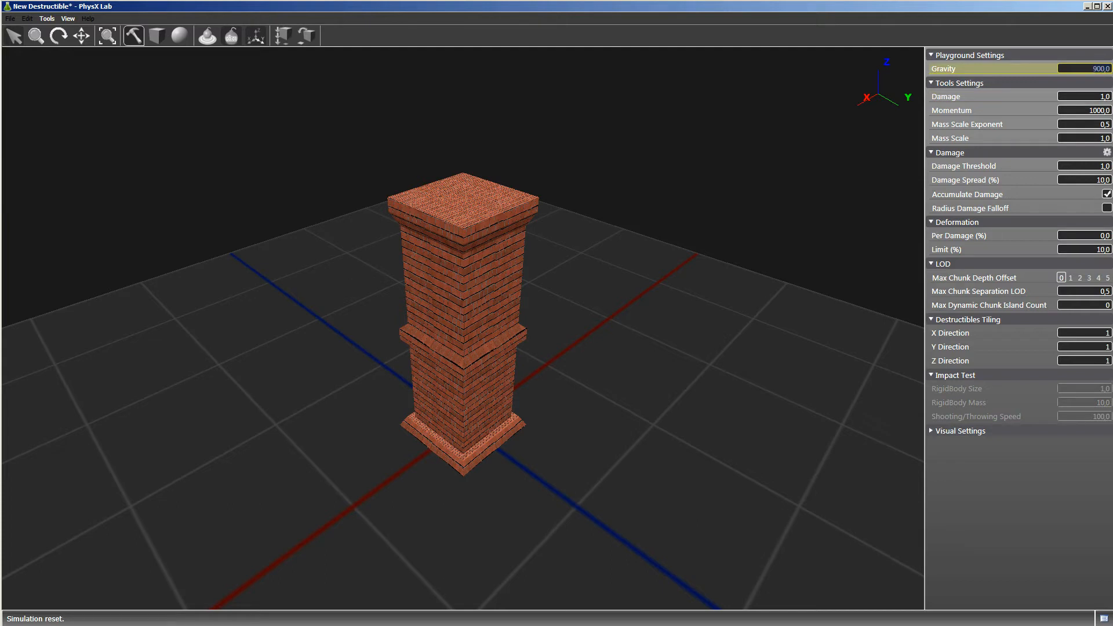
{"action": "key", "text": "Tab"}
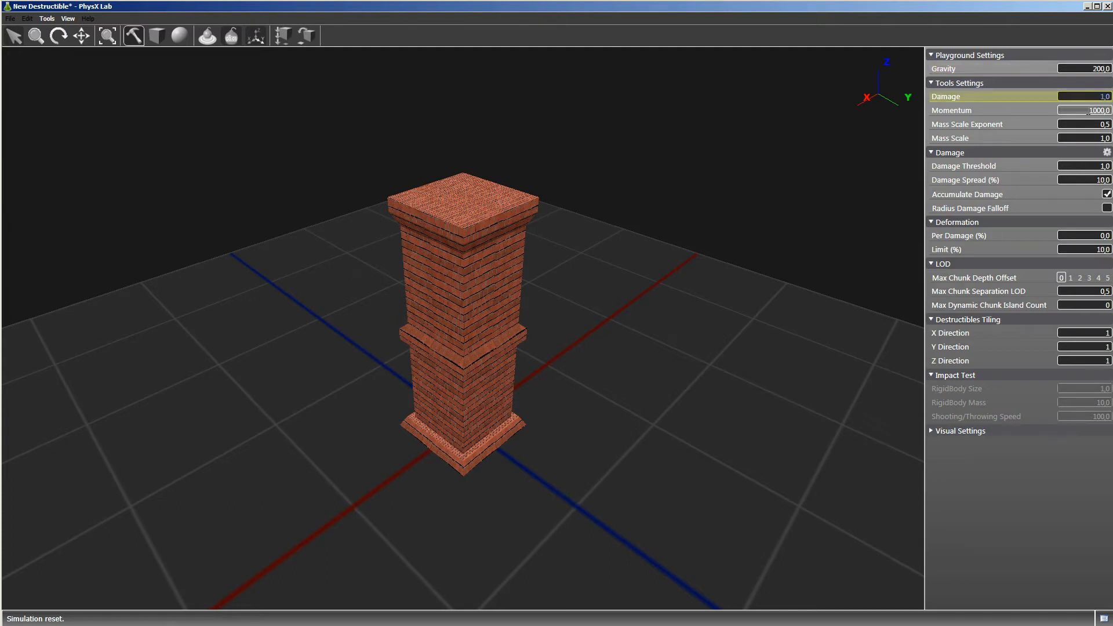
{"action": "key", "text": "Tab"}
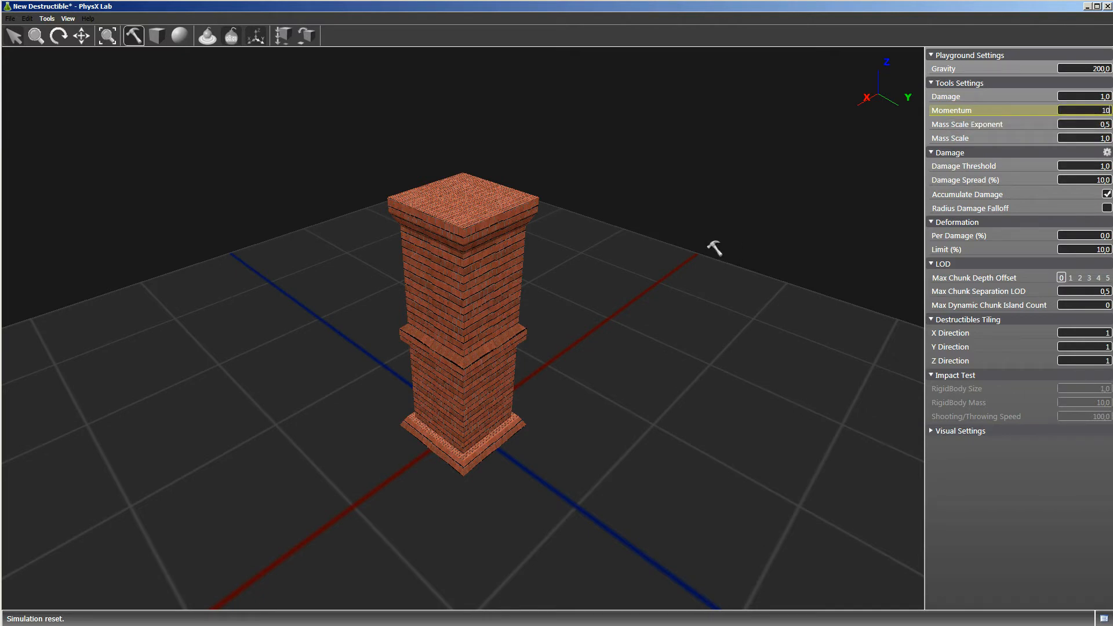
{"action": "key", "text": "Tab"}
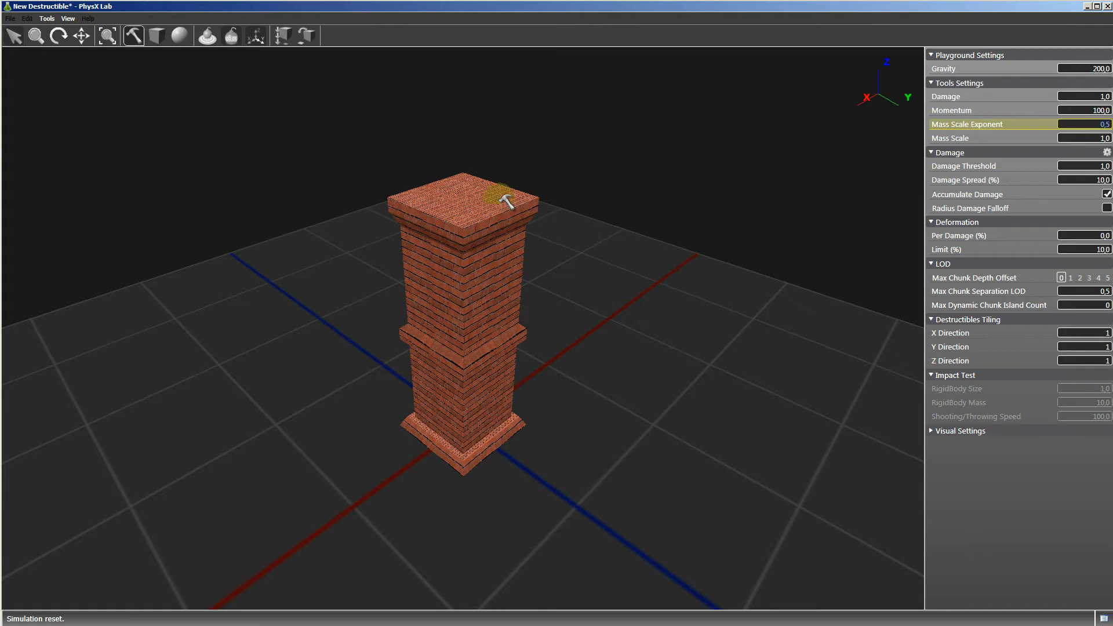
Test a hammer hit on the column's cap with the current gravity and momentum
{"action": "left_click", "coordinate": [508, 206]}
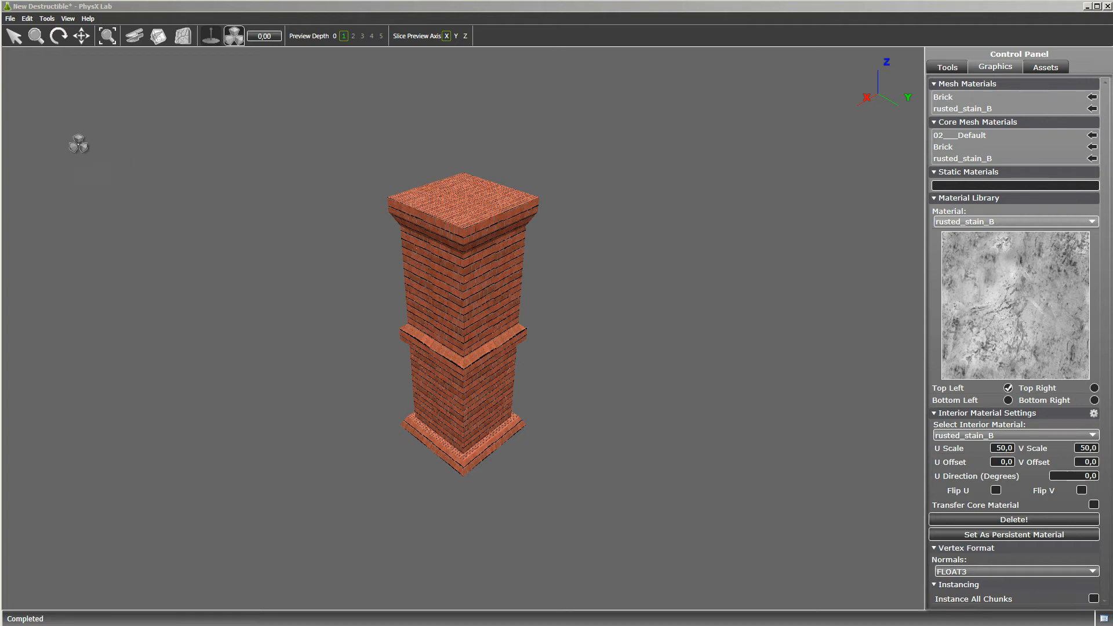
Export the destructible column as a binary APEX Destructible Asset named Colonne_voronoi in the export folder
{"action": "left_click", "coordinate": [10, 19]}
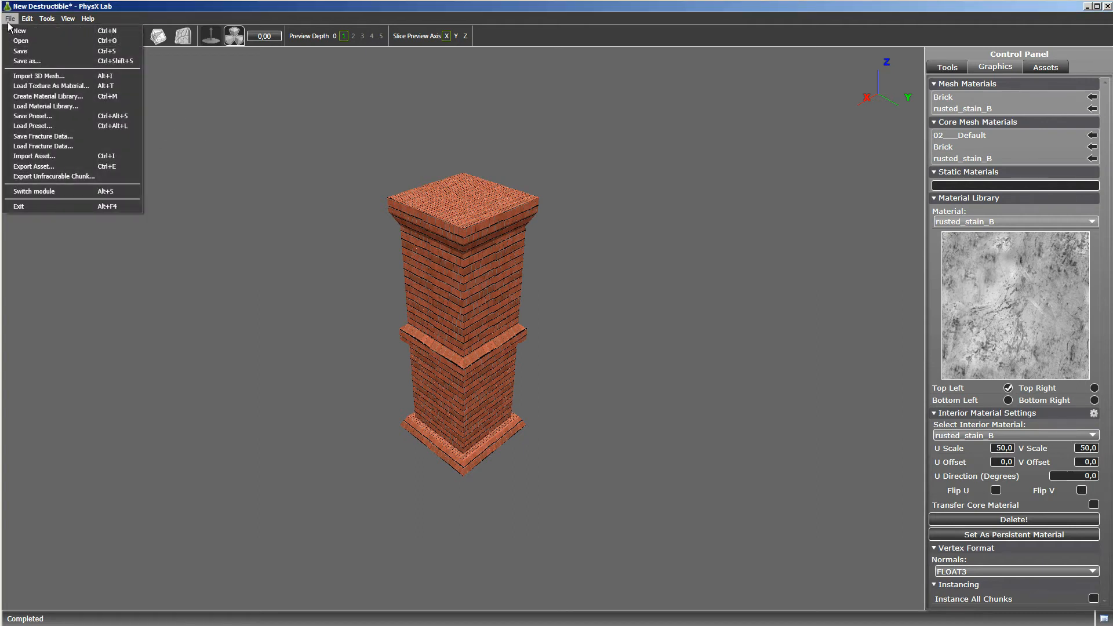
{"action": "left_click", "coordinate": [34, 167]}
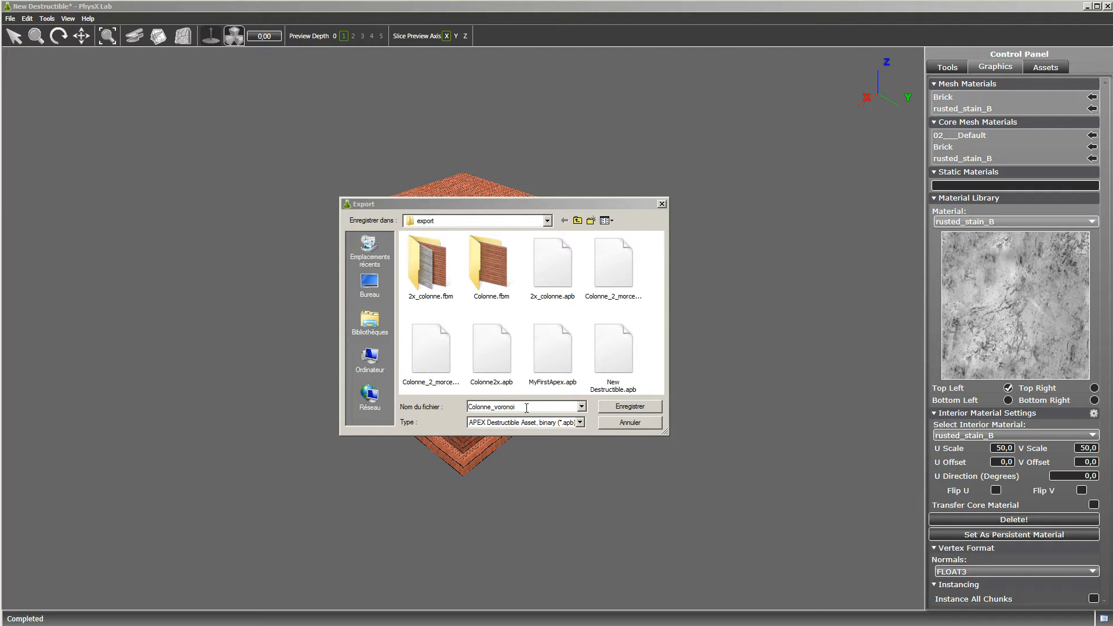
{"action": "left_click", "coordinate": [631, 406]}
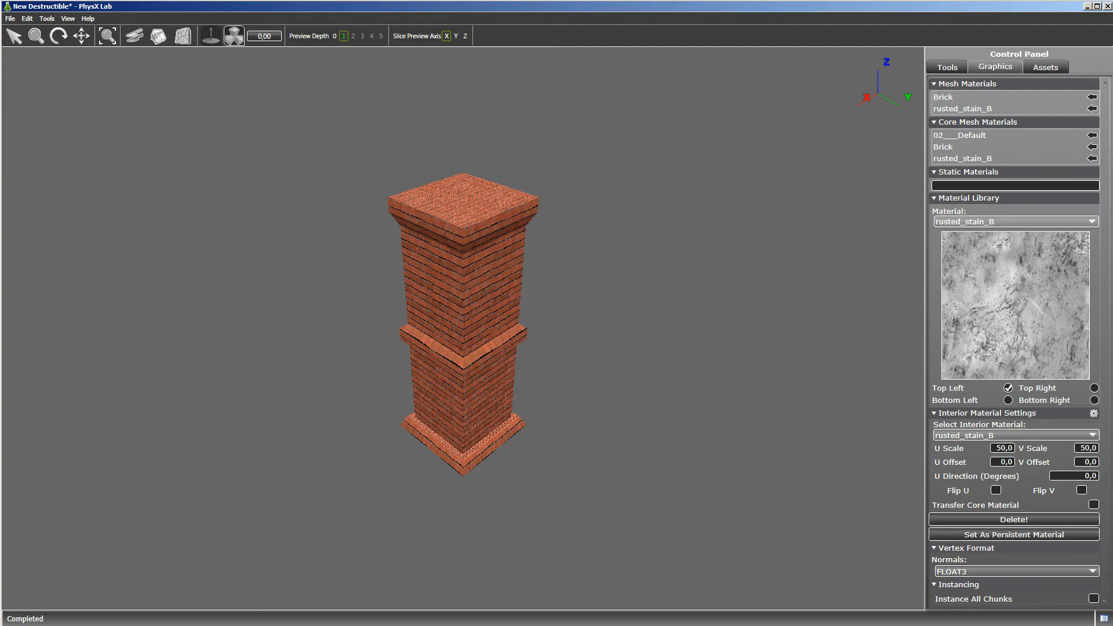
Switch to the Unreal Development Kit, import Colonne_voronoi.apb into the MyPackageApex package and save the package
{"action": "key", "text": "alt+Tab"}
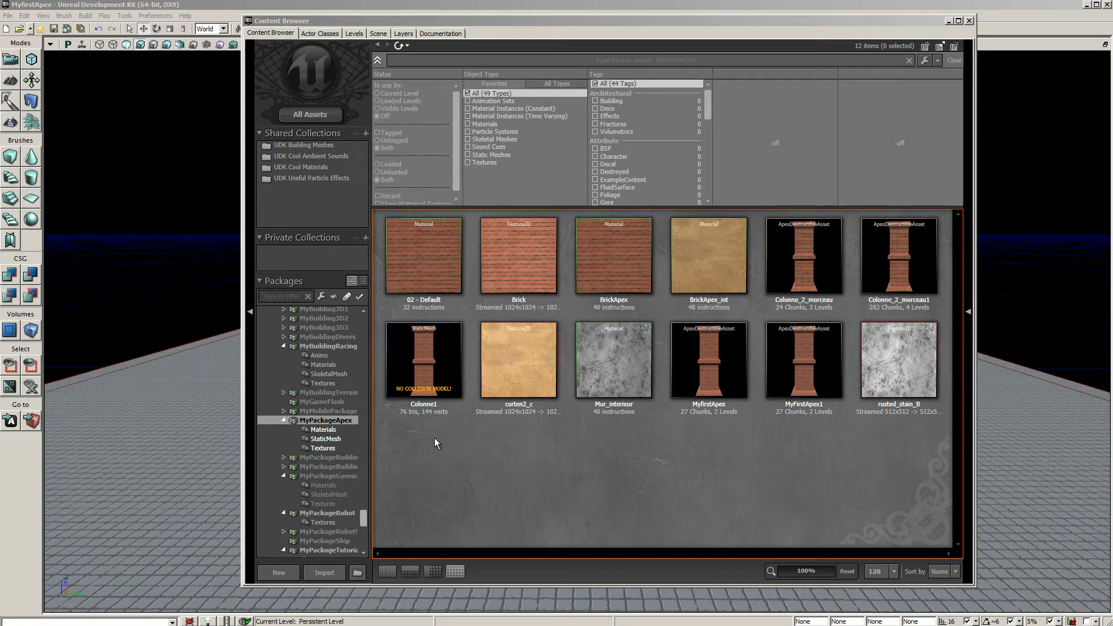
{"action": "left_click", "coordinate": [324, 573]}
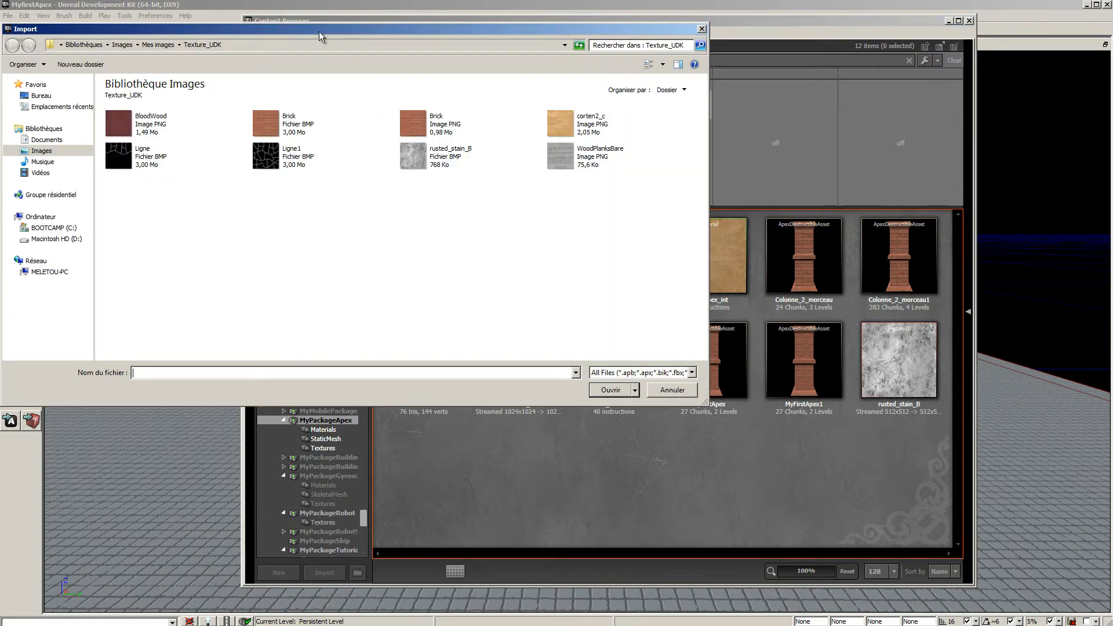
{"action": "left_click_drag", "start_coordinate": [319, 31], "coordinate": [582, 119]}
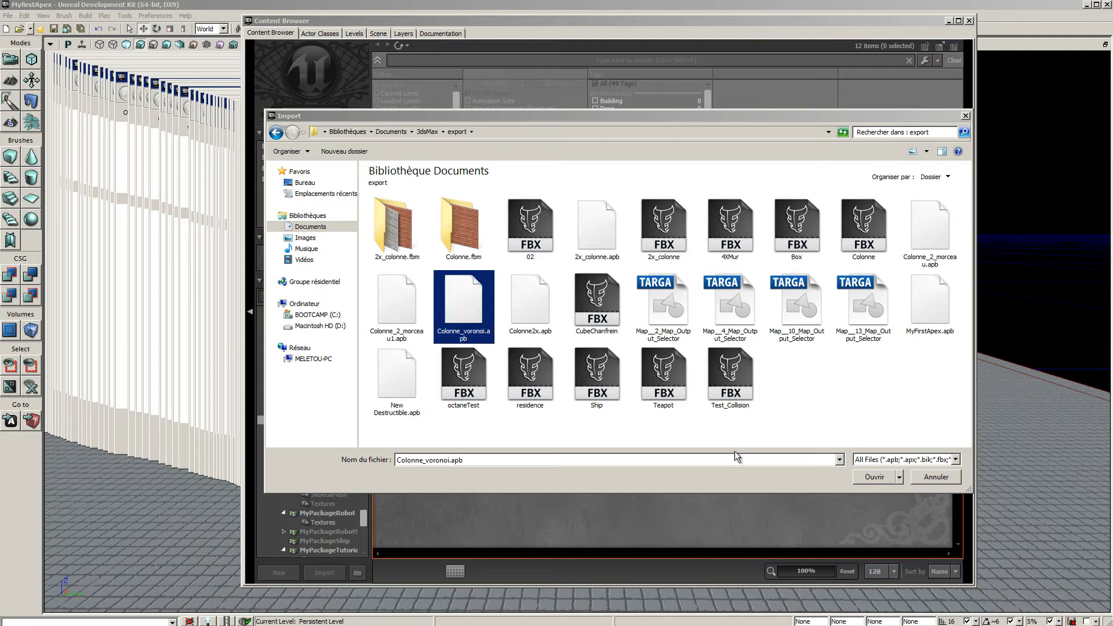
{"action": "left_click", "coordinate": [862, 477]}
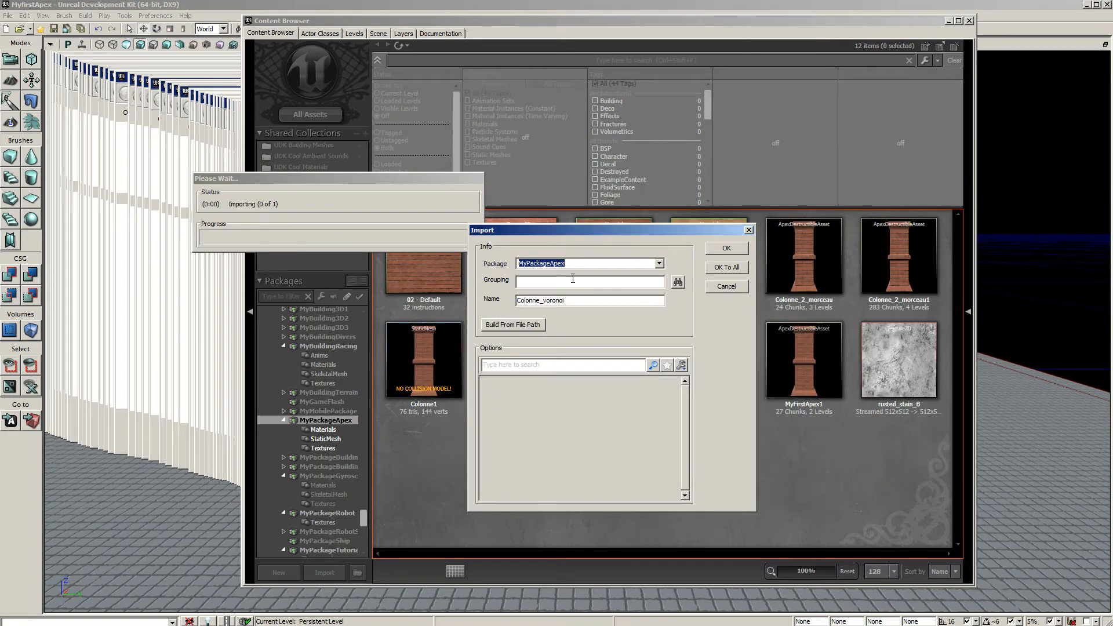
{"action": "left_click", "coordinate": [729, 249]}
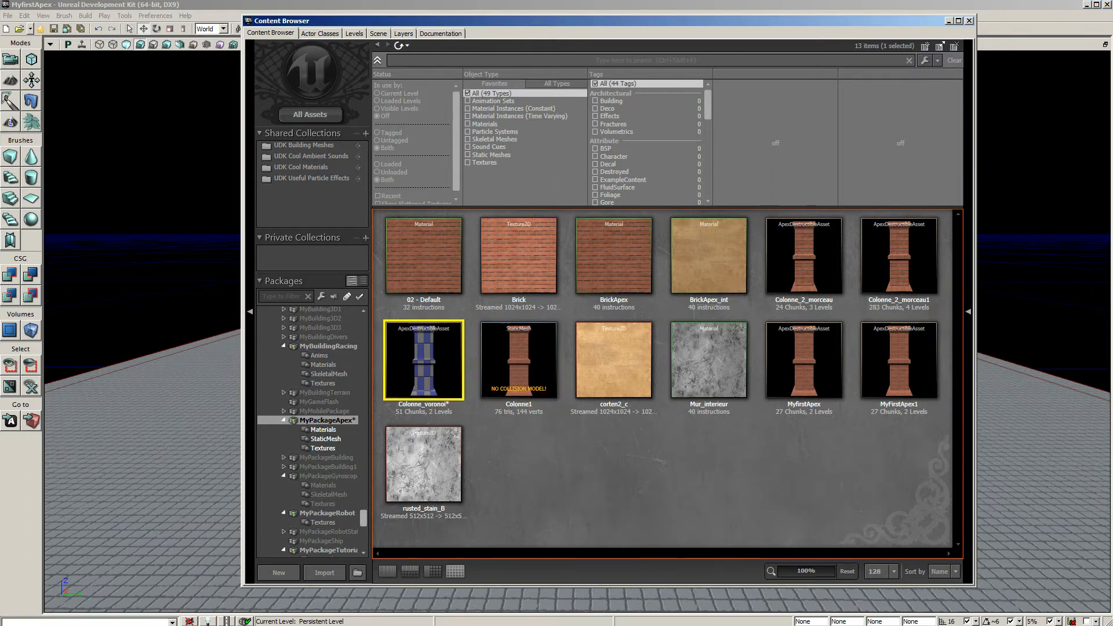
{"action": "key", "text": "ctrl+s"}
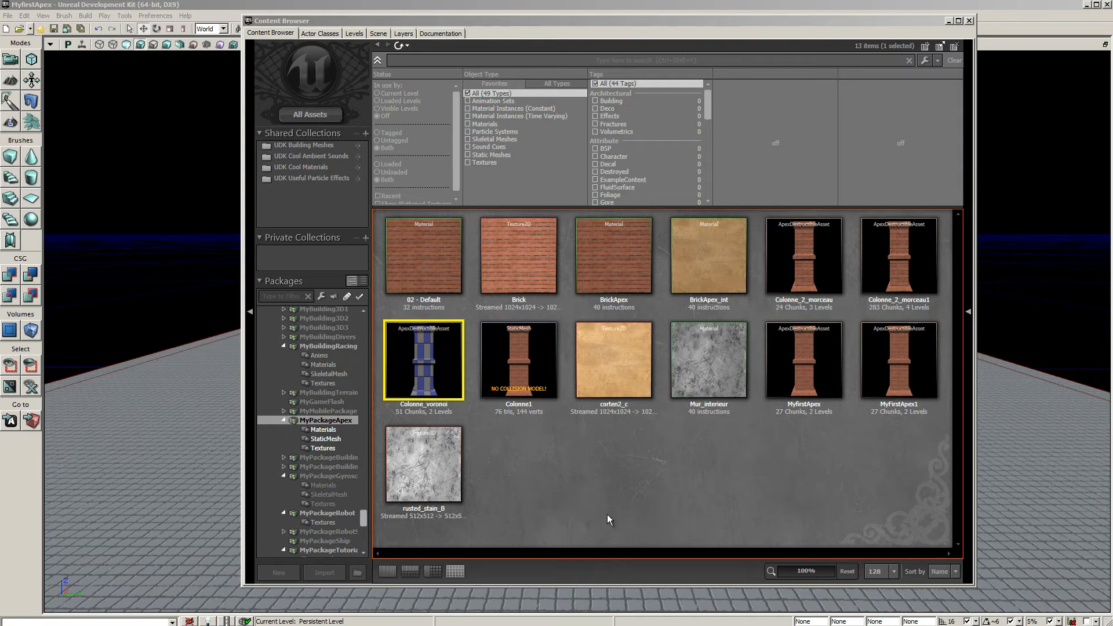
Examine the Brick and rusted_stain_B textures, the Mur_interieur material, and the BrickApex material's texture sample and Used With APEXMeshes setting
{"action": "left_click", "coordinate": [523, 249]}
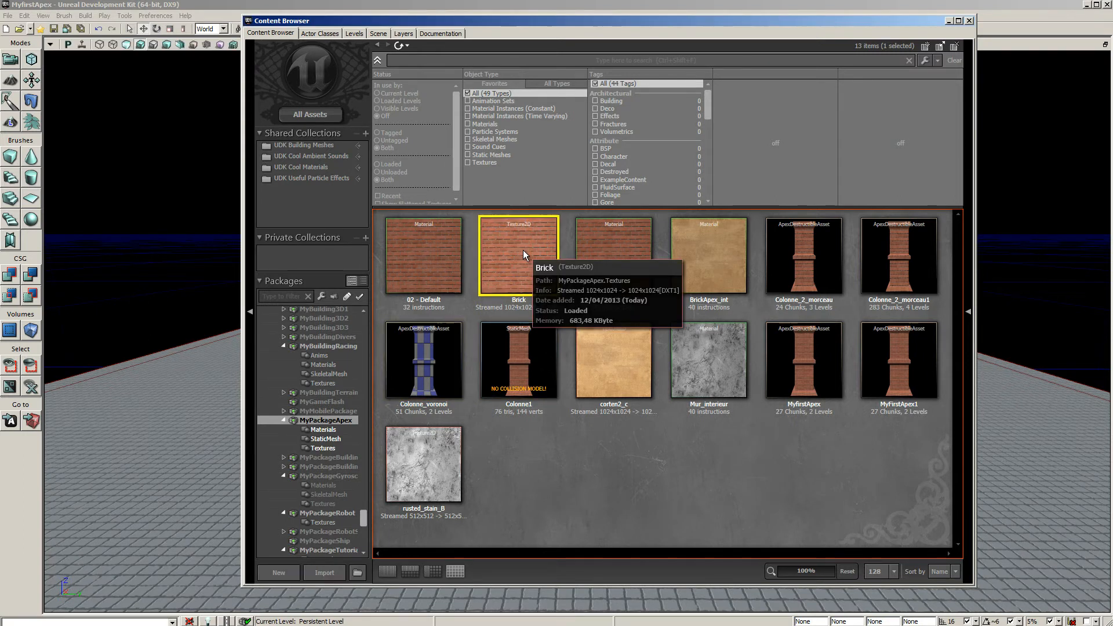
{"action": "left_click", "coordinate": [723, 364]}
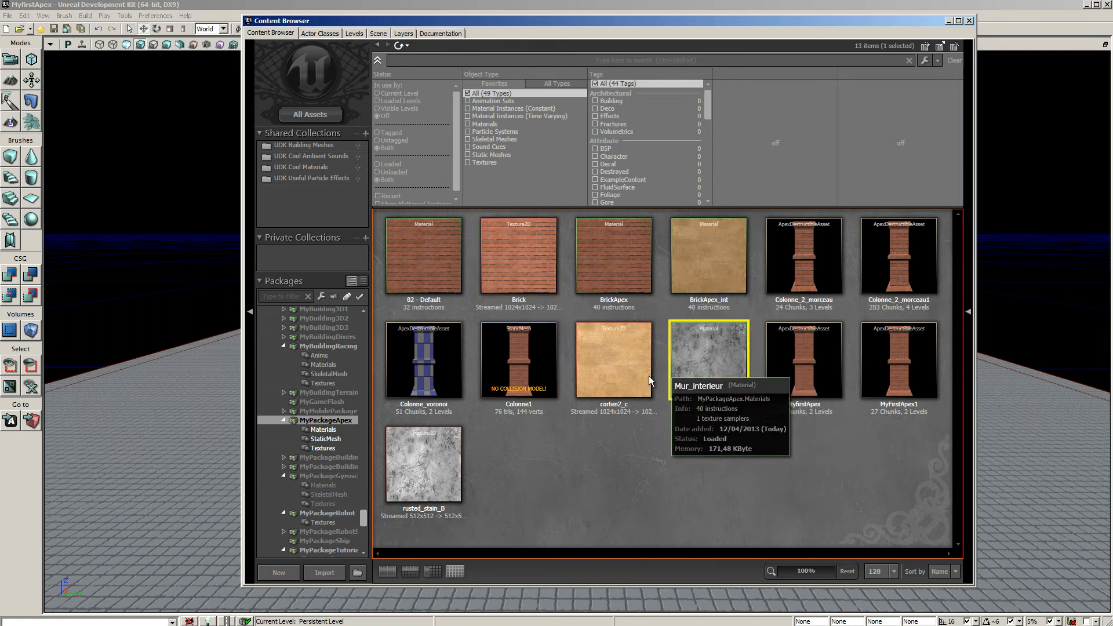
{"action": "left_click", "coordinate": [434, 475]}
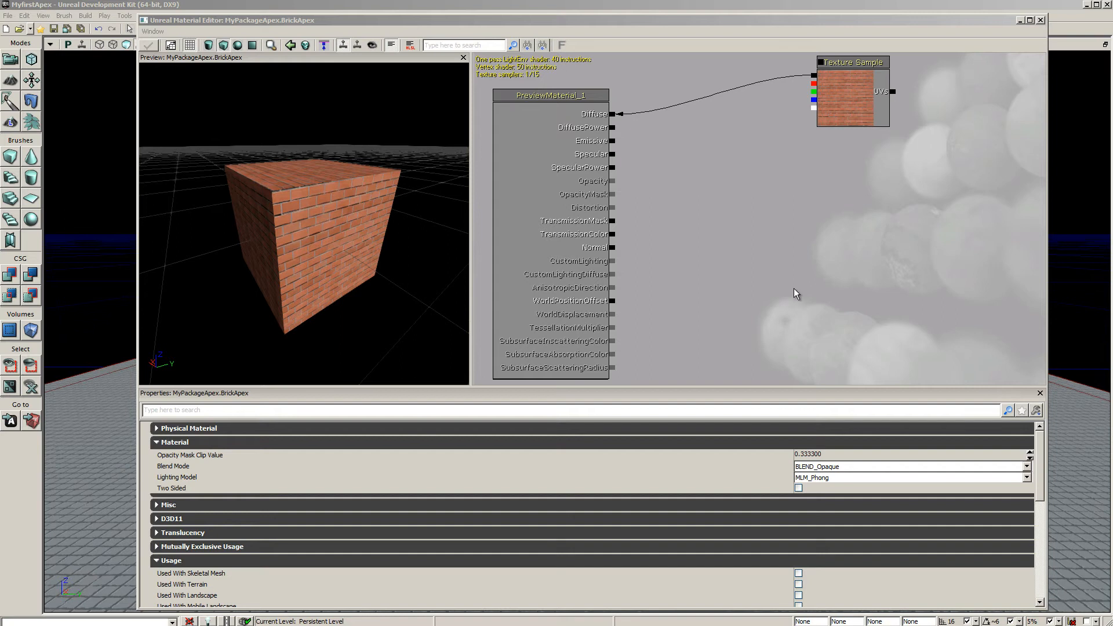
{"action": "left_click", "coordinate": [841, 98]}
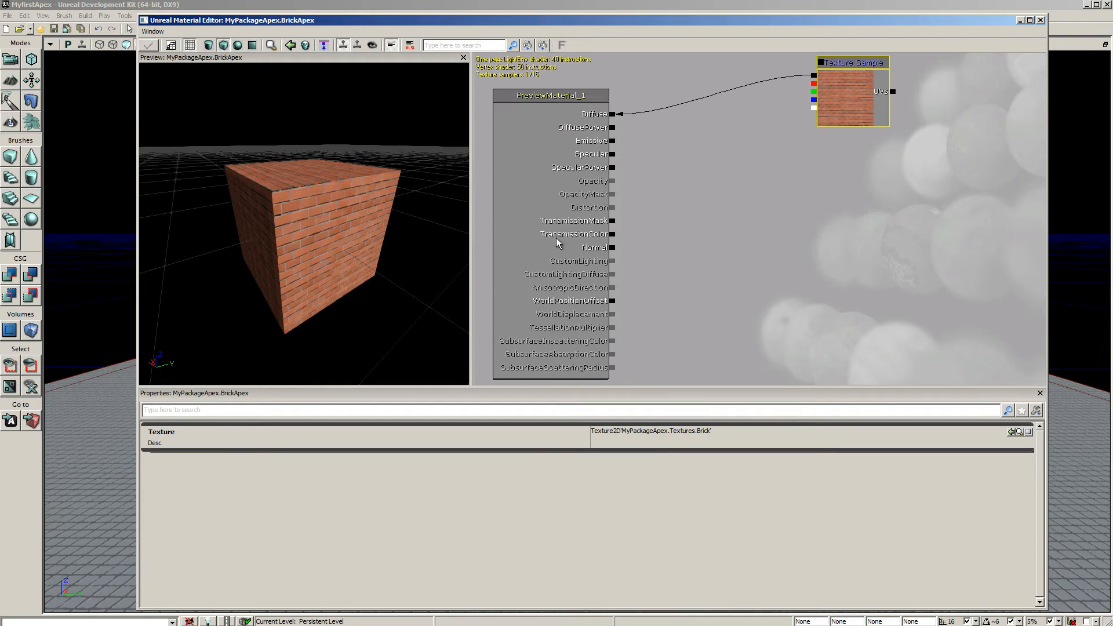
{"action": "left_click", "coordinate": [549, 195]}
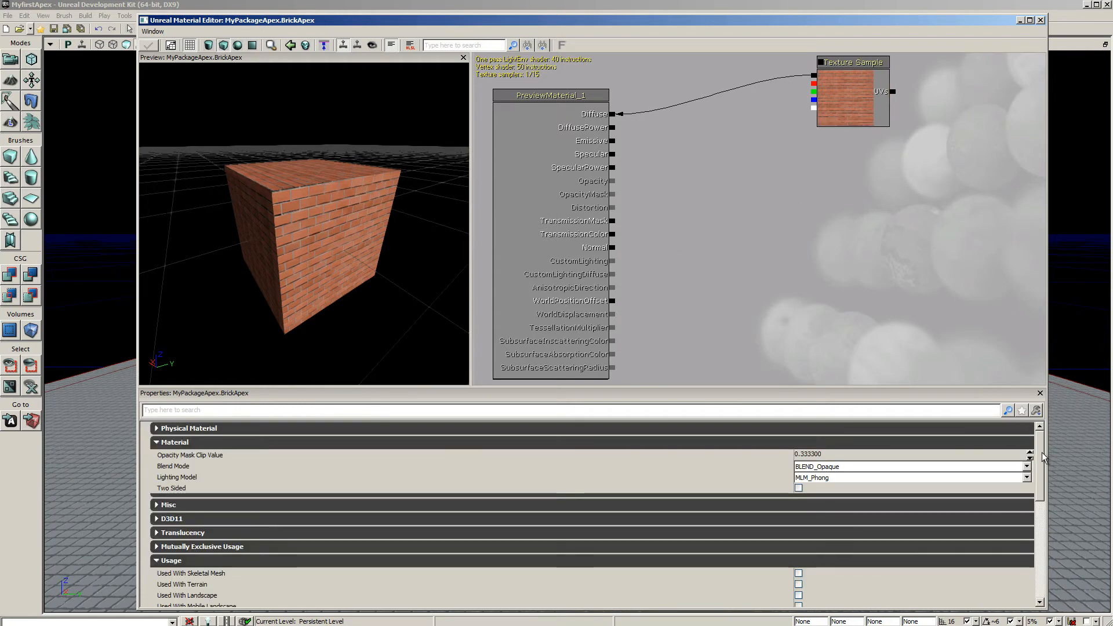
{"action": "left_click_drag", "start_coordinate": [1044, 458], "coordinate": [1047, 492]}
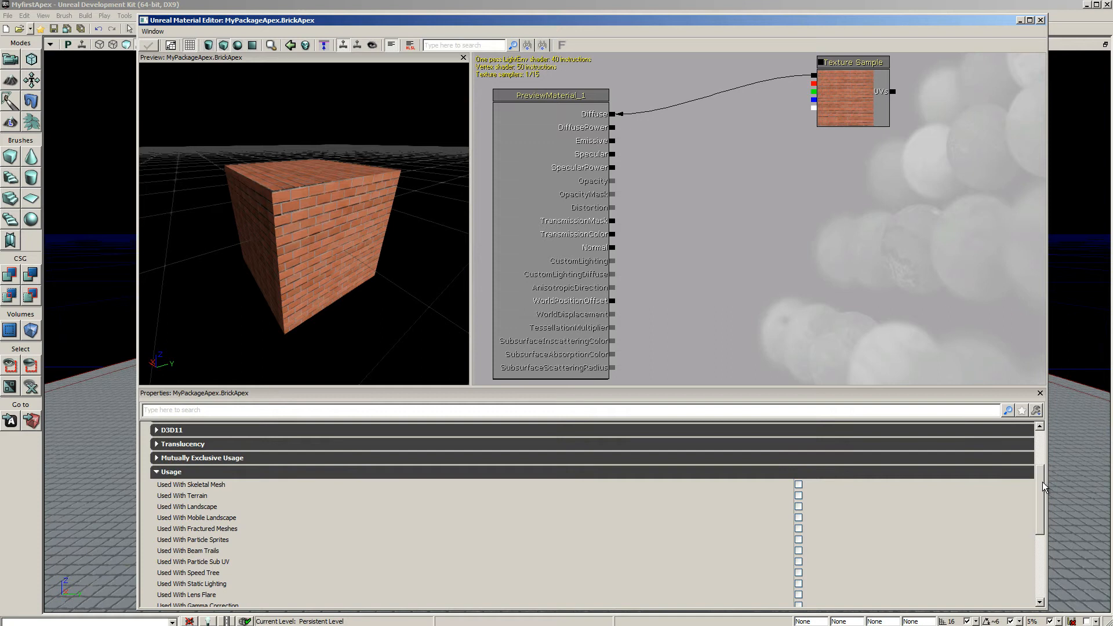
{"action": "scroll", "coordinate": [1043, 487], "scroll_direction": "down", "scroll_amount": 4}
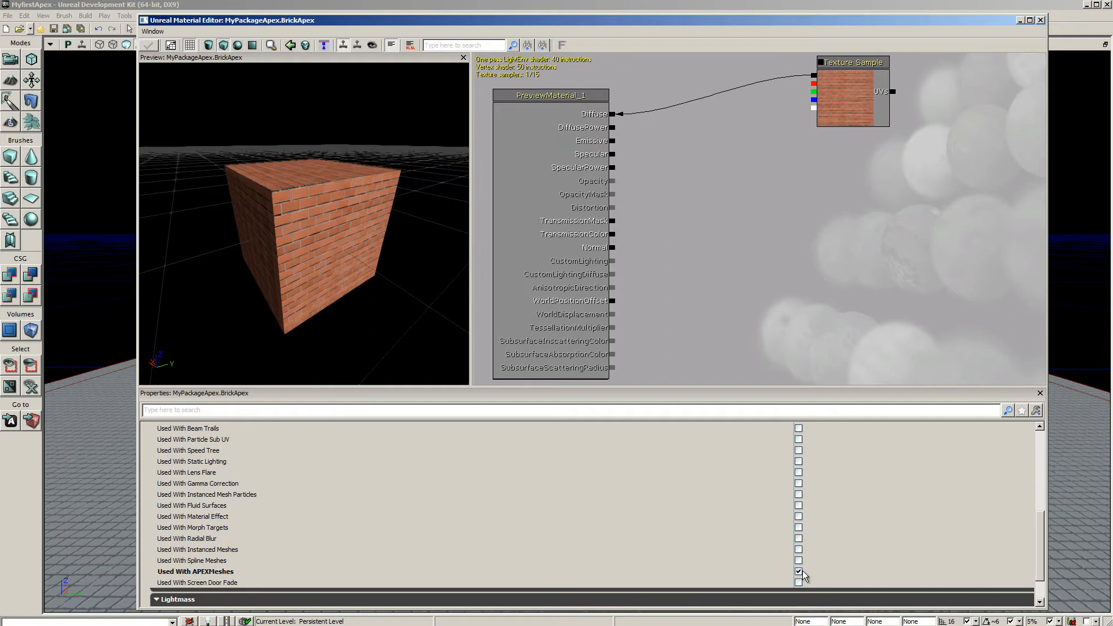
{"action": "left_click", "coordinate": [1041, 442]}
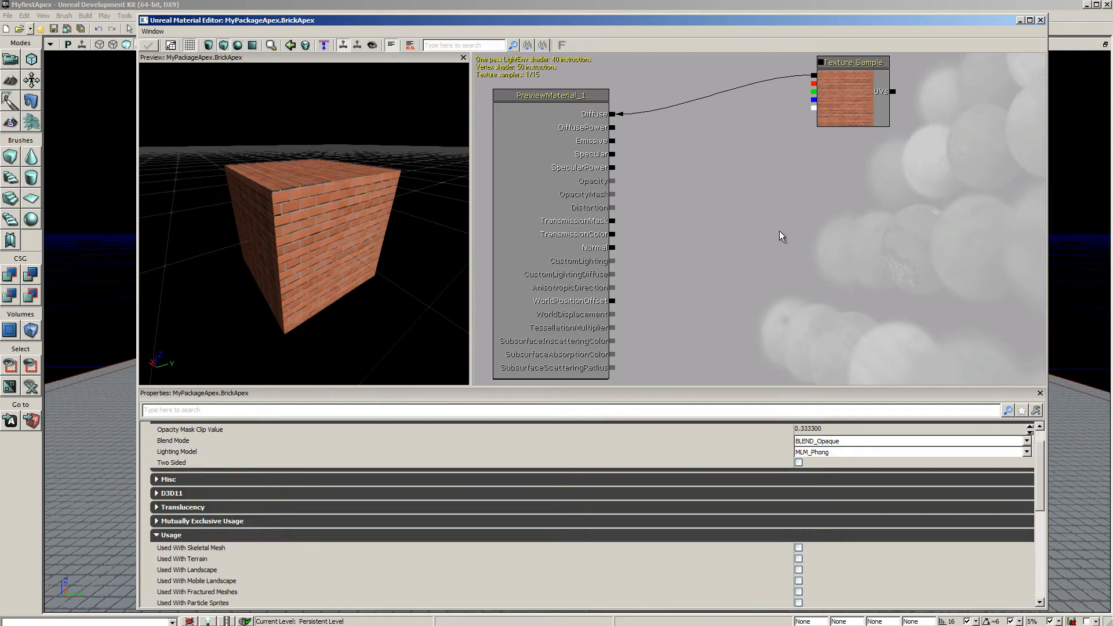
{"action": "left_click", "coordinate": [1041, 21]}
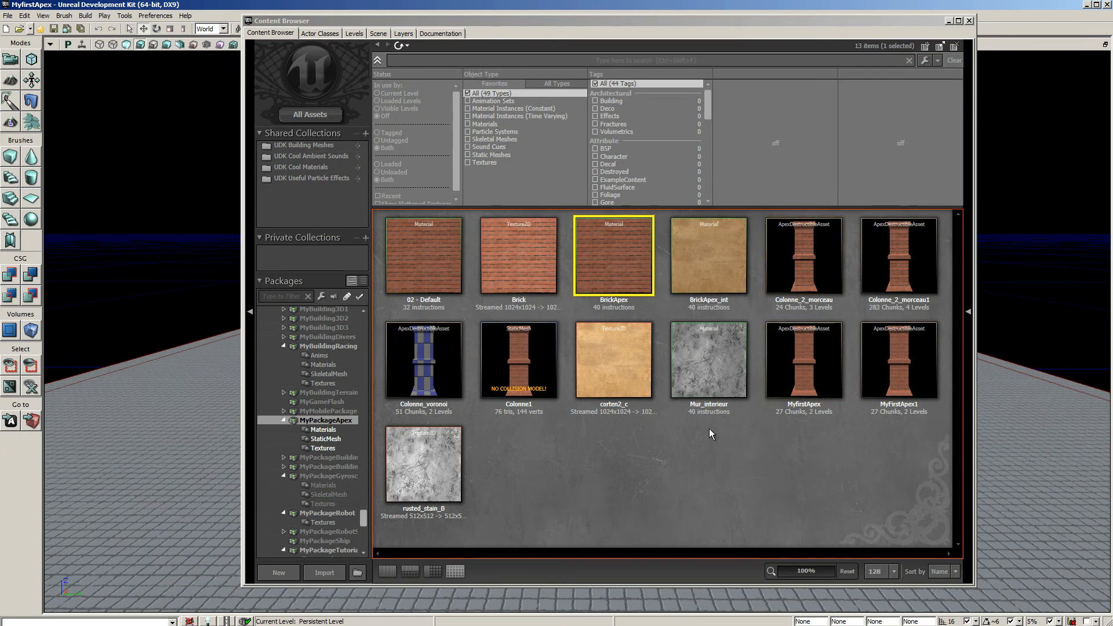
{"action": "left_click", "coordinate": [721, 361]}
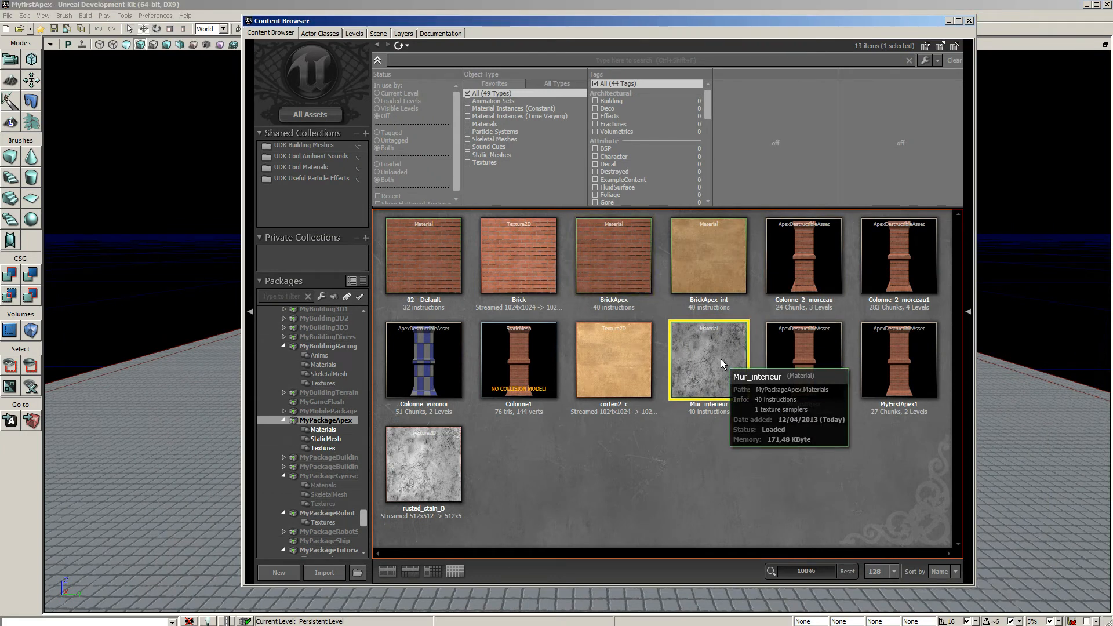
{"action": "left_click", "coordinate": [618, 260]}
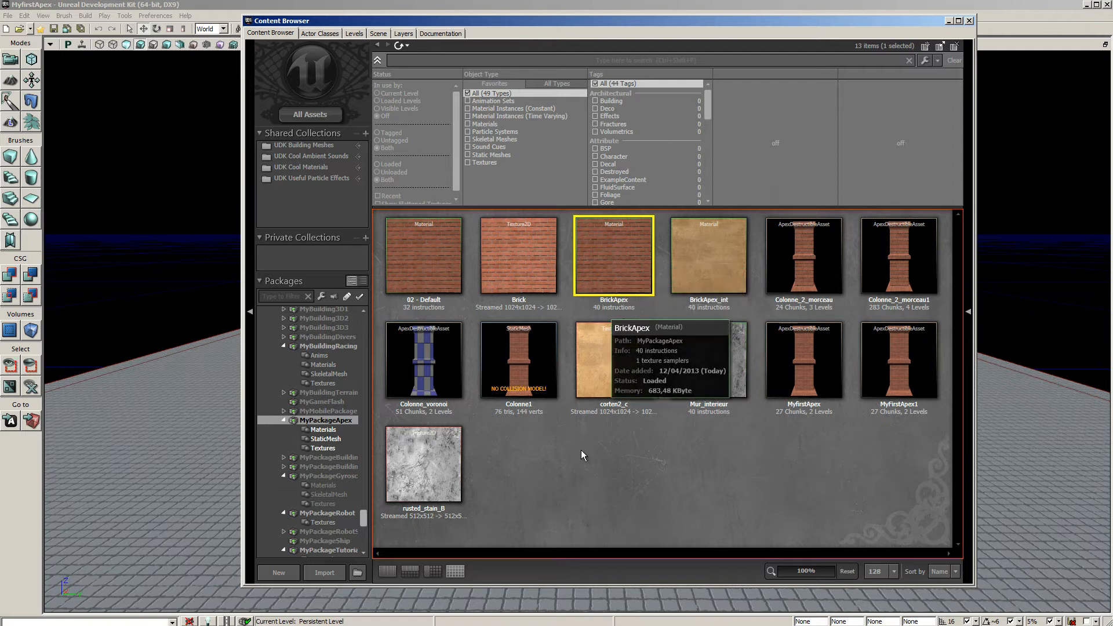
{"action": "left_click", "coordinate": [695, 460]}
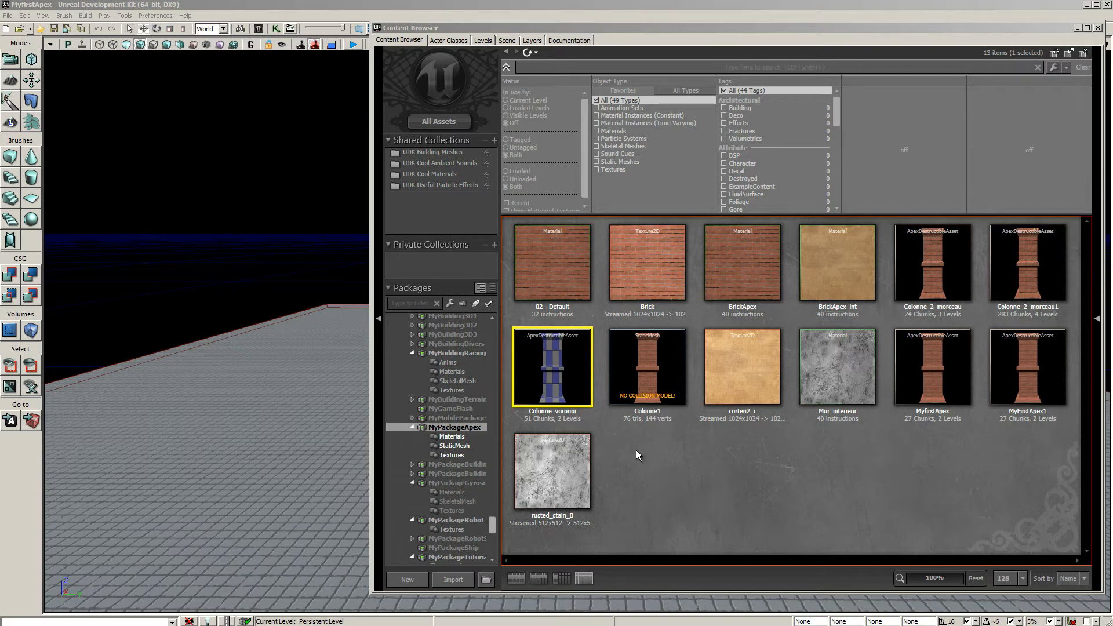
Open the properties of the Colonne_voronoi asset and assign the BrickApex material to its material slot [0]
{"action": "double_click", "coordinate": [558, 380]}
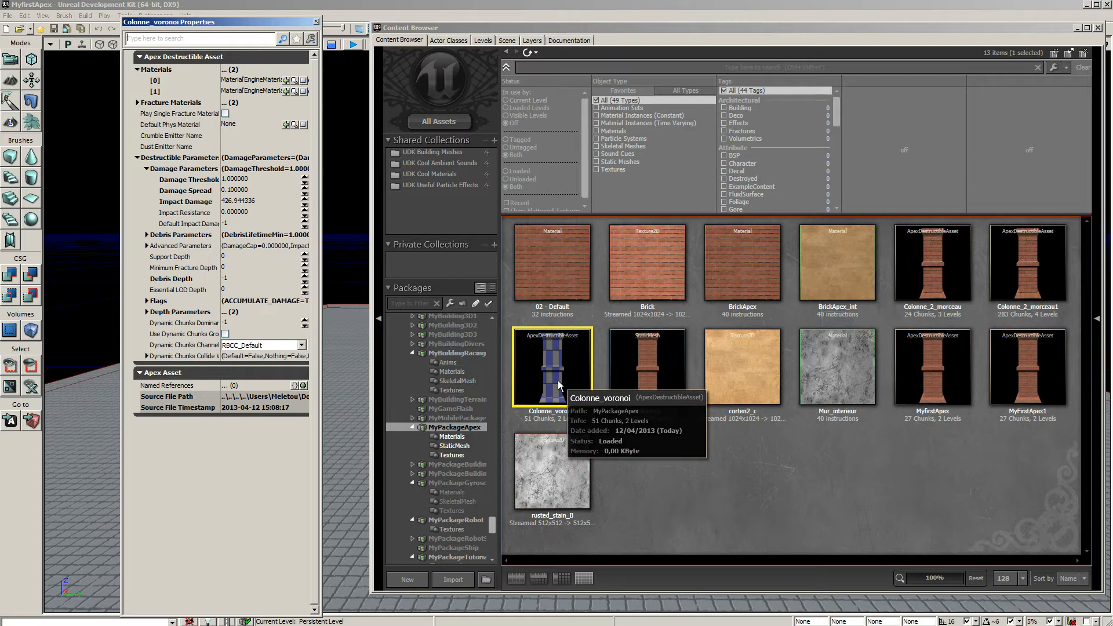
{"action": "left_click", "coordinate": [140, 56]}
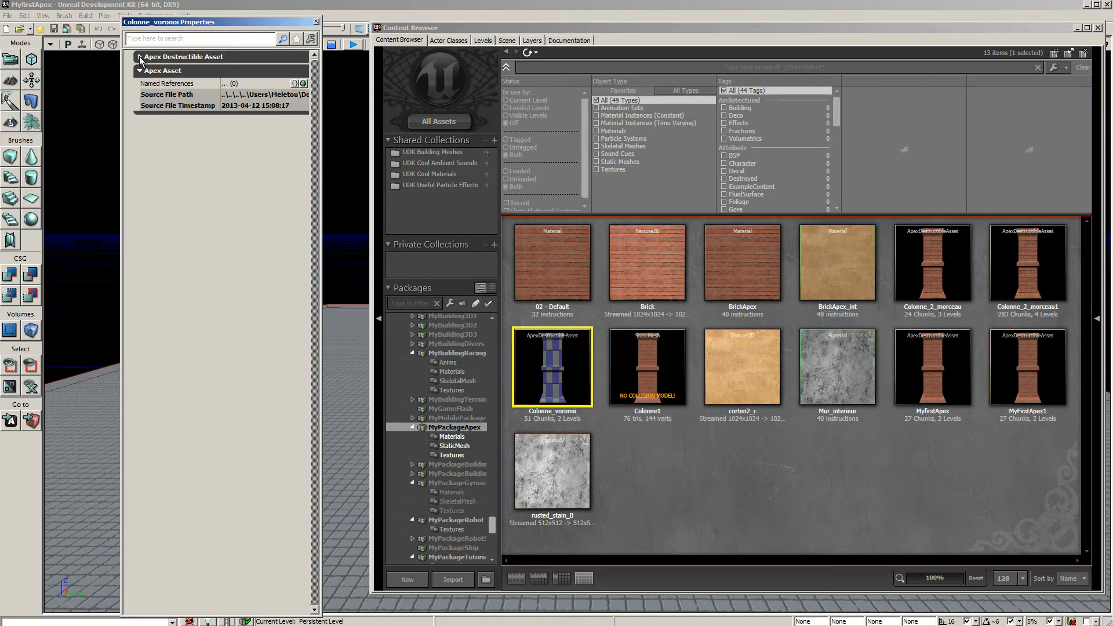
{"action": "left_click", "coordinate": [140, 56]}
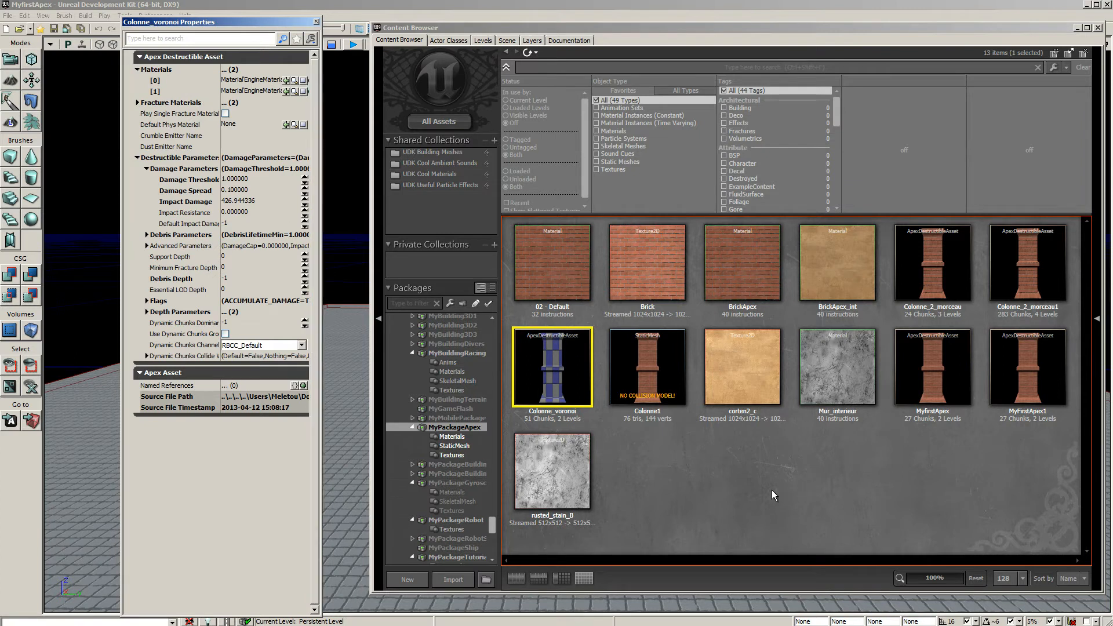
{"action": "left_click", "coordinate": [749, 248]}
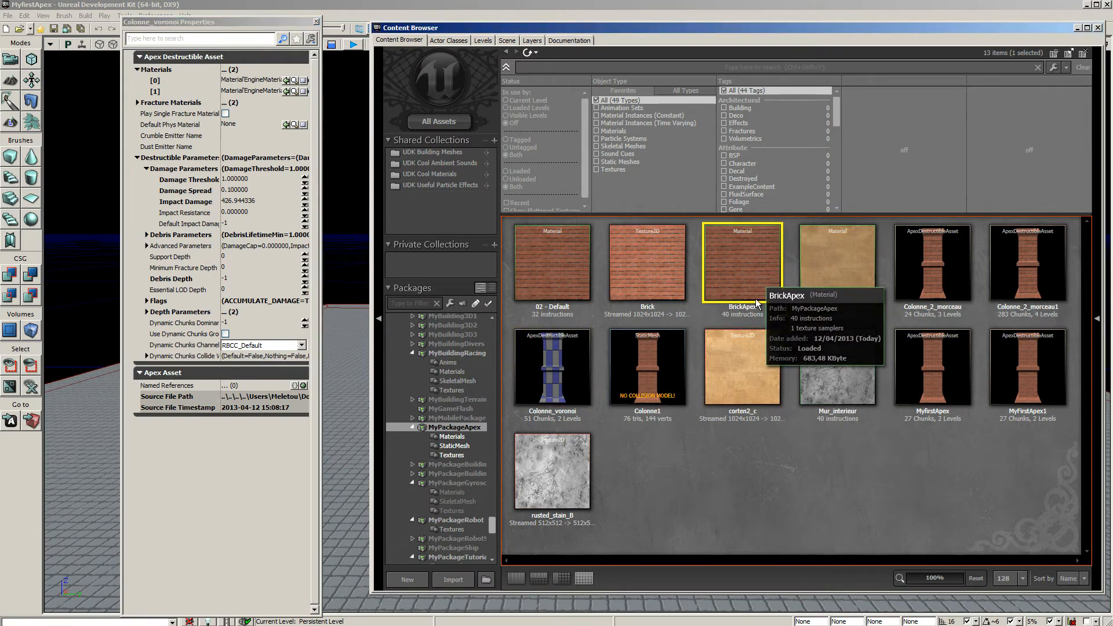
{"action": "left_click", "coordinate": [286, 82]}
{"action": "left_click", "coordinate": [287, 83]}
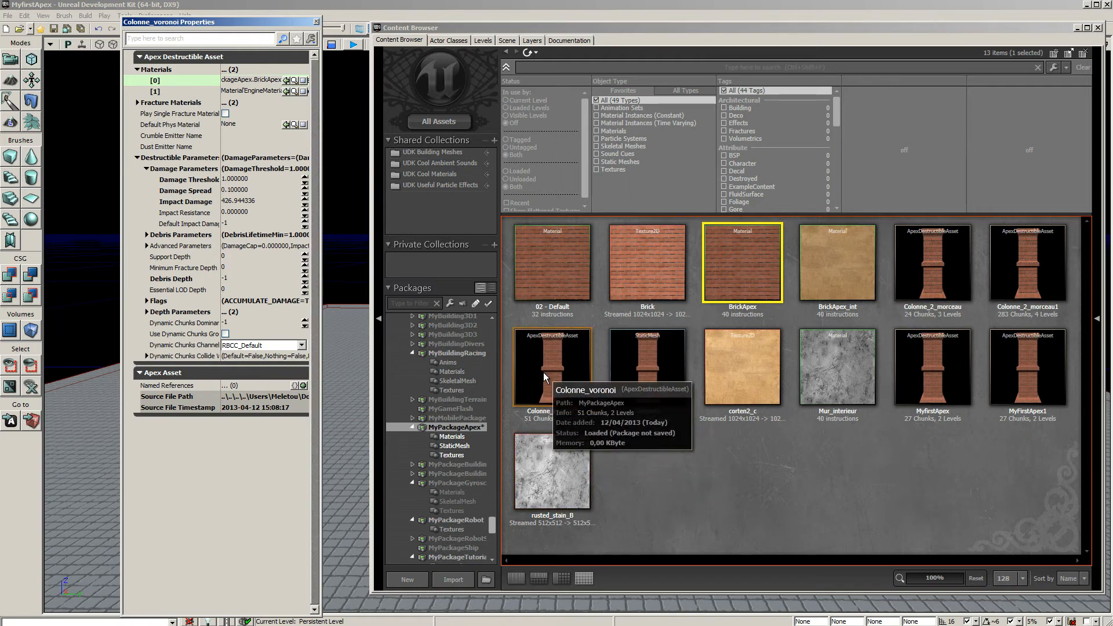
Assign the Mur_interieur material to slot [1] of Colonne_voronoi and close its properties
{"action": "left_click", "coordinate": [830, 376]}
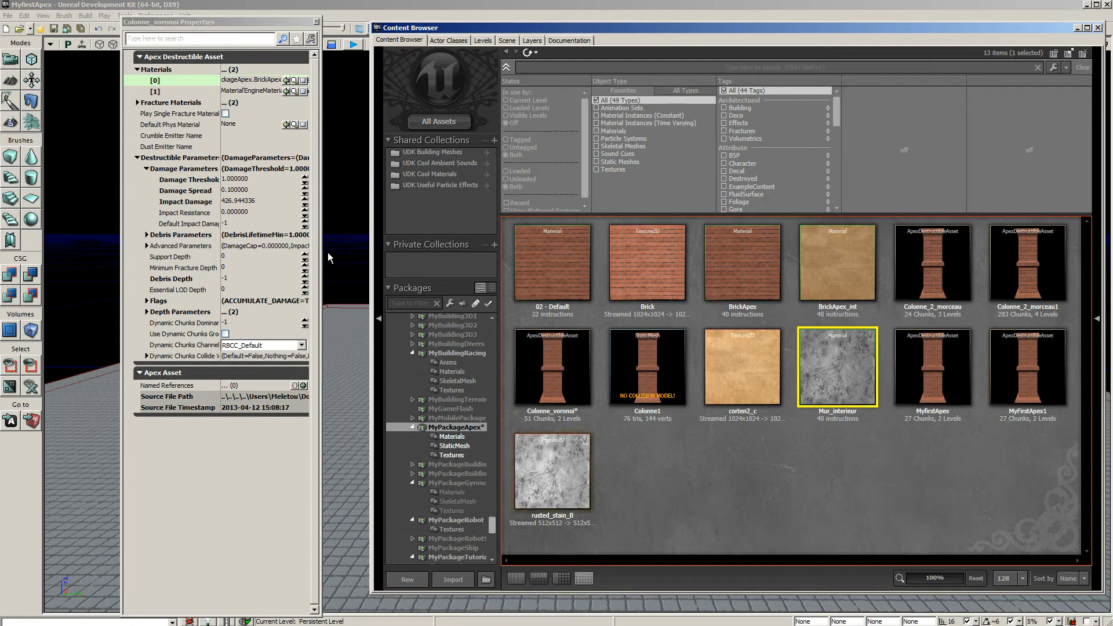
{"action": "left_click", "coordinate": [287, 91]}
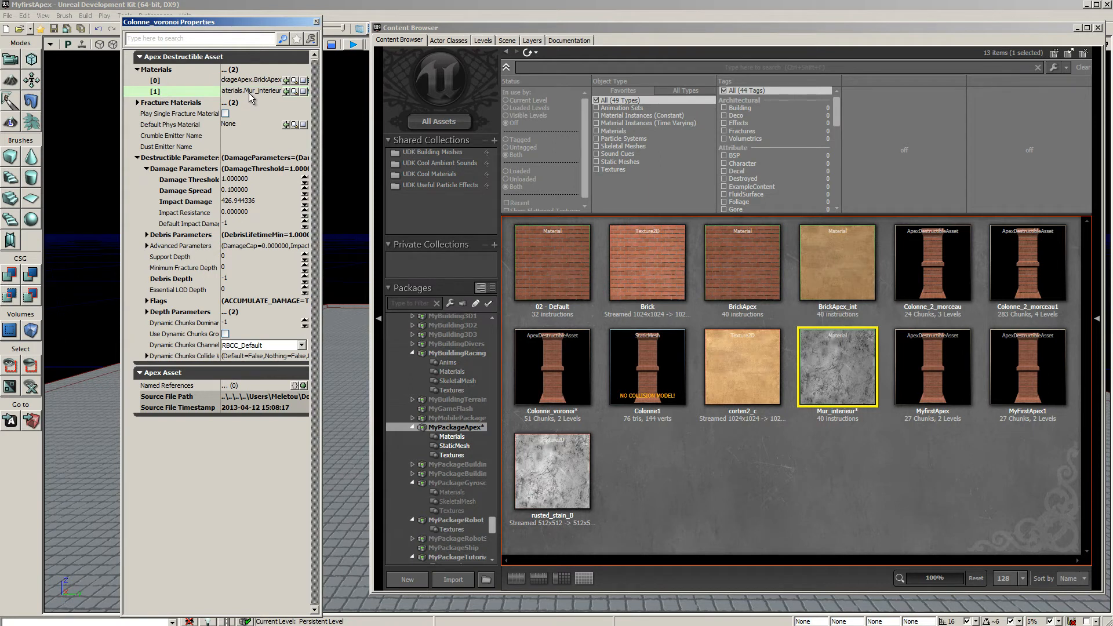
{"action": "left_click", "coordinate": [316, 21]}
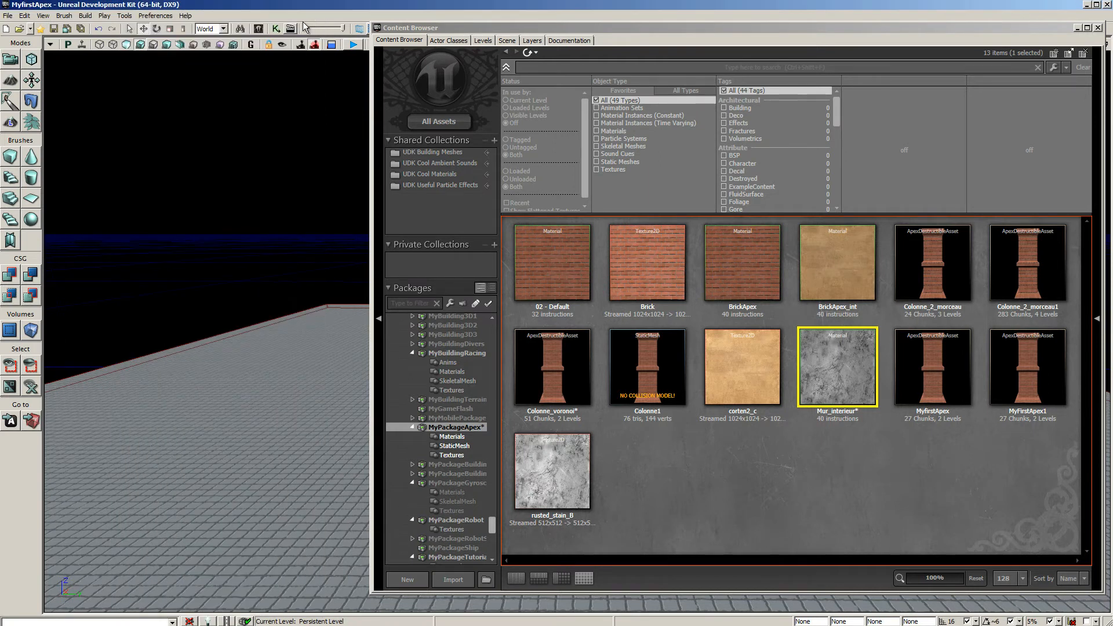
Place the Colonne_voronoi asset on the level's floor and enable Cast Dynamic Shadow in the placed actor's lighting properties
{"action": "left_click_drag", "start_coordinate": [557, 360], "coordinate": [296, 408]}
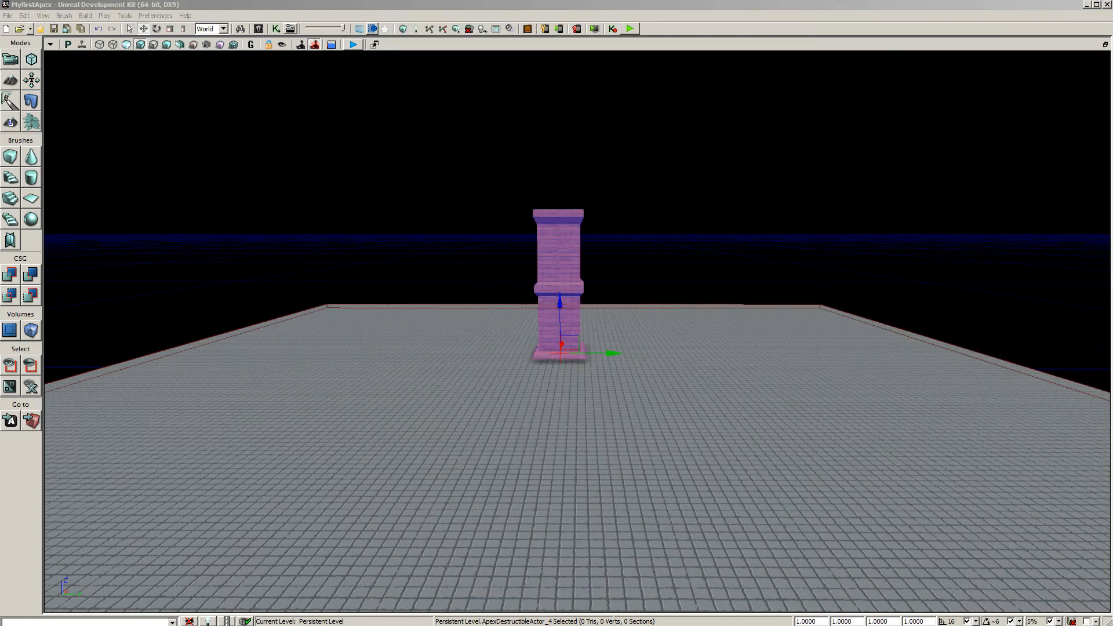
{"action": "double_click", "coordinate": [552, 231]}
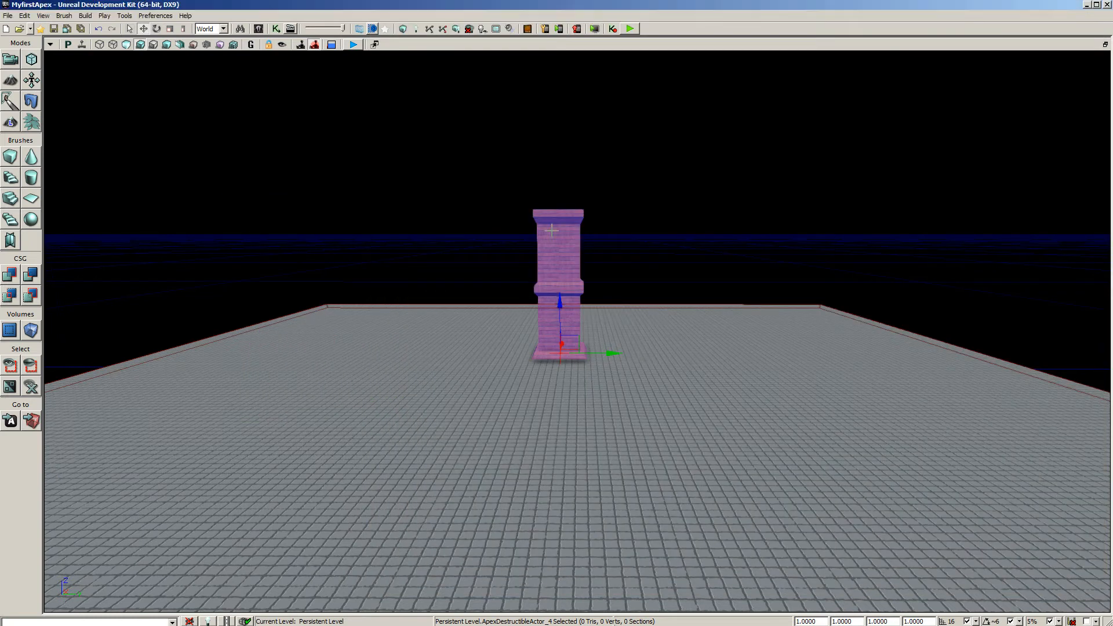
{"action": "left_click_drag", "start_coordinate": [30, 1], "coordinate": [218, 47]}
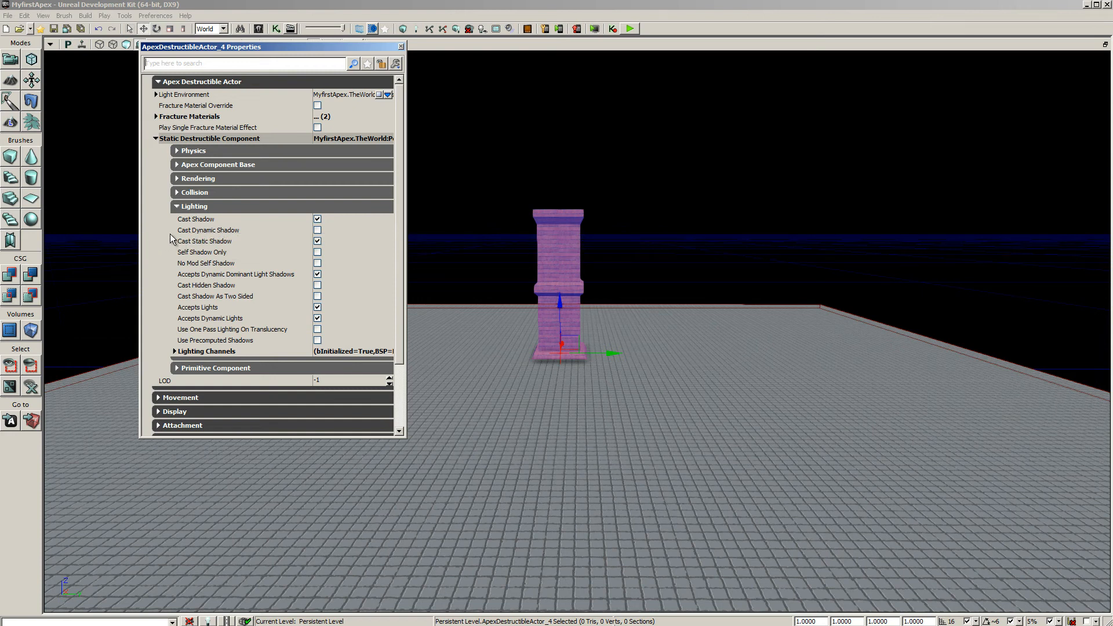
{"action": "left_click", "coordinate": [317, 230]}
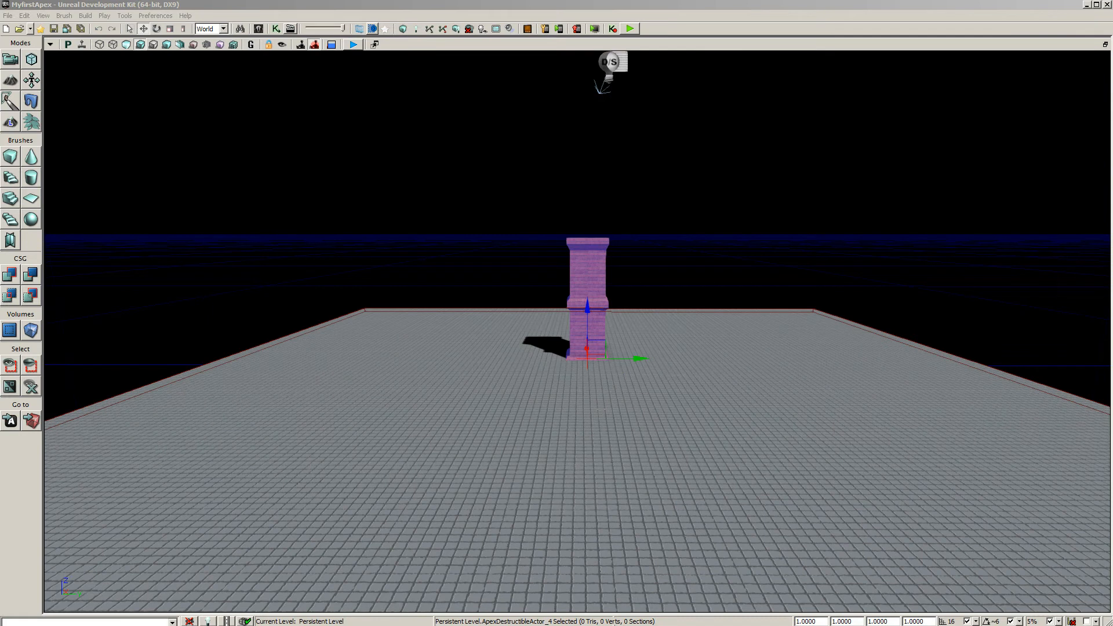
Play the level from the floor in front of the column, shoot the column, walk up to the debris and end the preview
{"action": "right_click", "coordinate": [611, 456]}
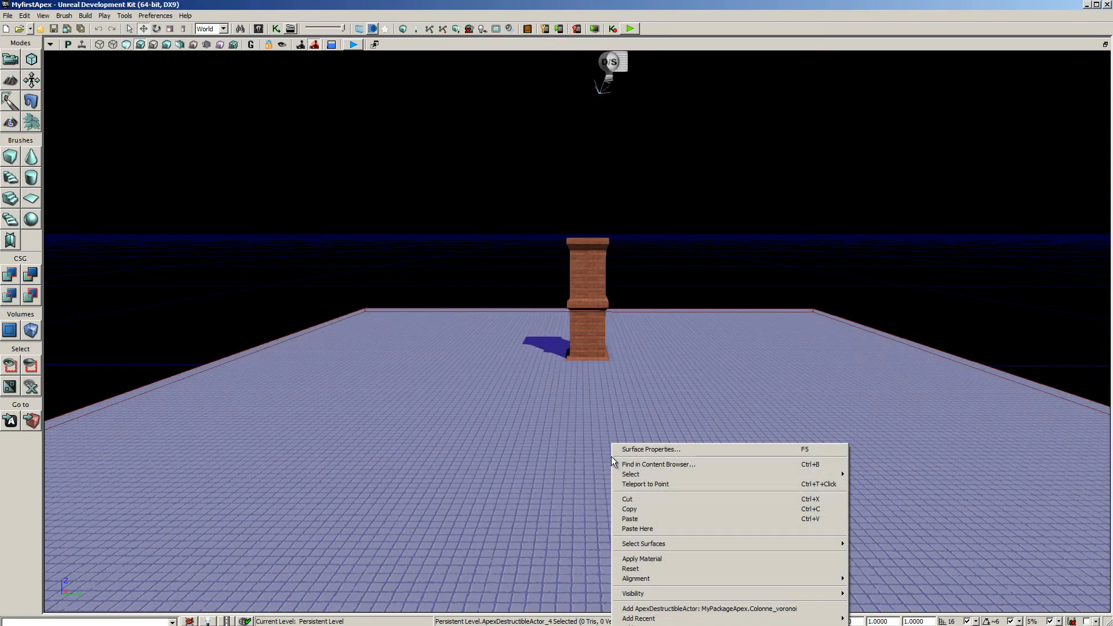
{"action": "left_click", "coordinate": [635, 625]}
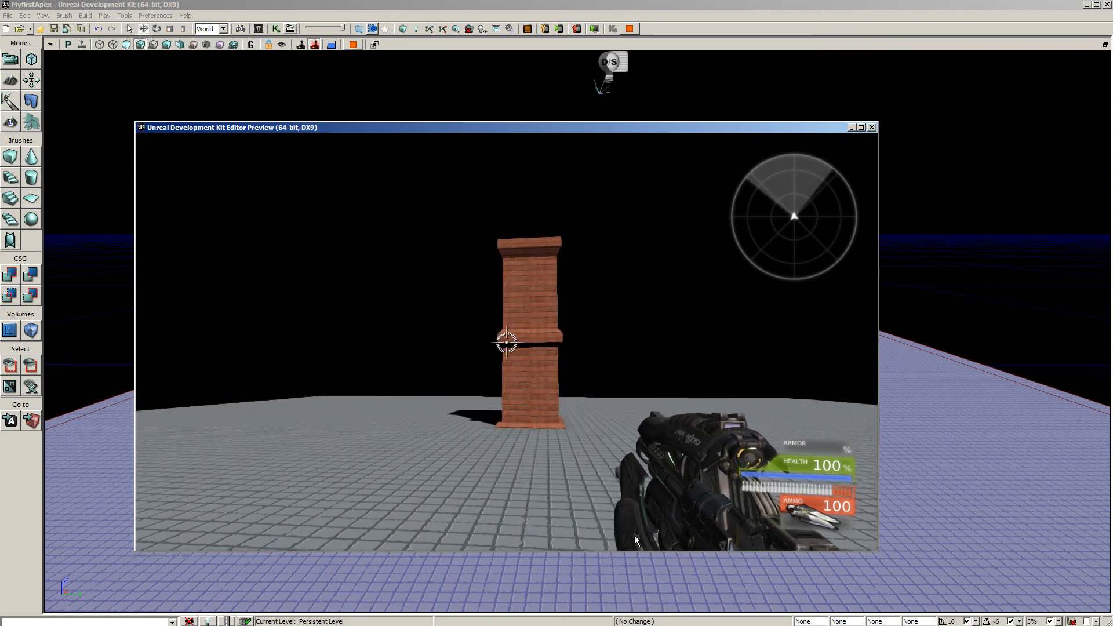
{"action": "left_click", "coordinate": [639, 534]}
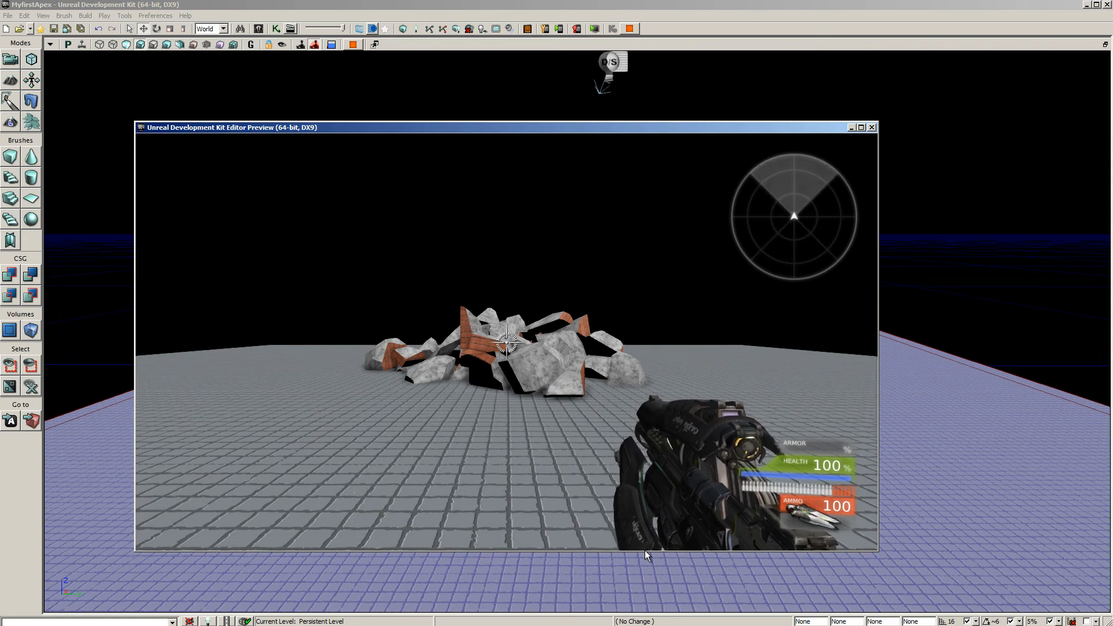
{"action": "key", "text": "w"}
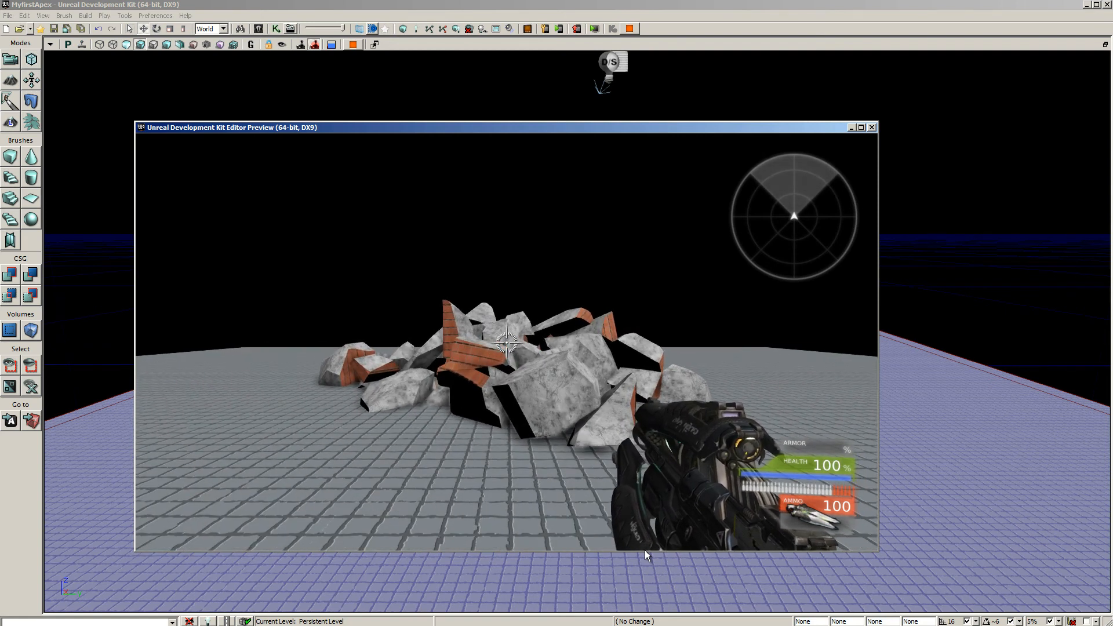
{"action": "key", "text": "Escape"}
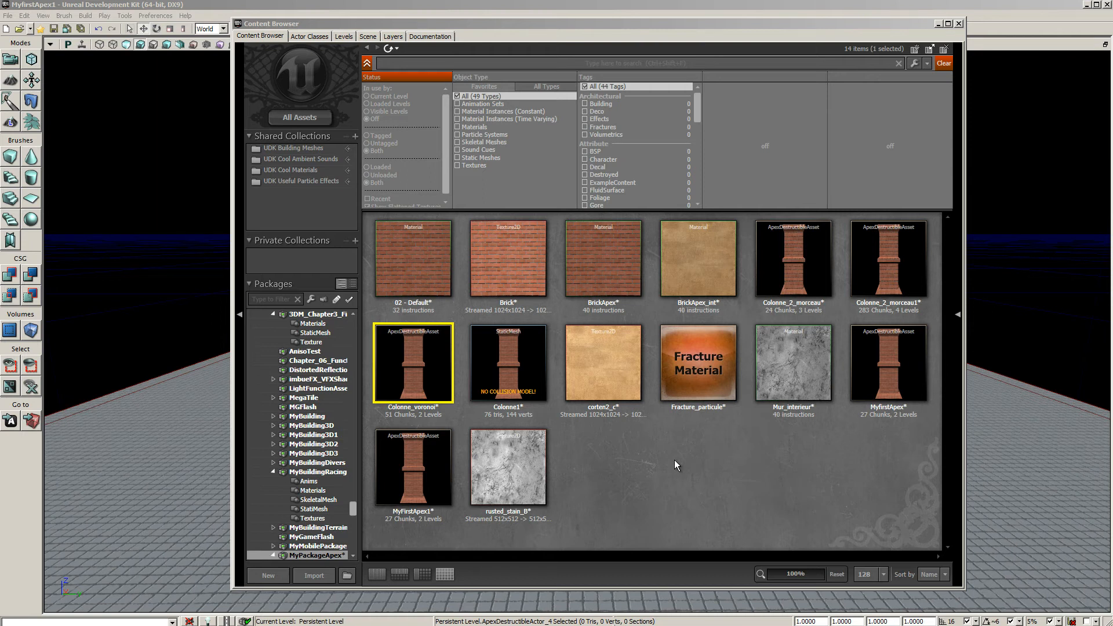
Examine the Fracture Materials slots of the Colonne_voronoi asset and the content browser's option for creating a new FractureMaterial
{"action": "double_click", "coordinate": [413, 346]}
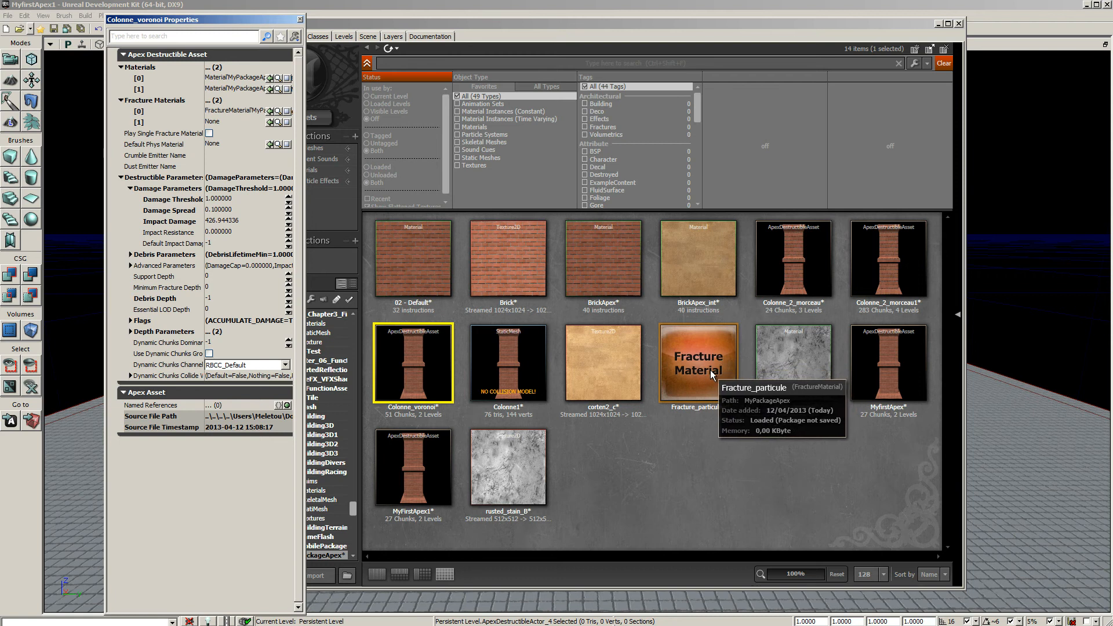
{"action": "right_click", "coordinate": [656, 510]}
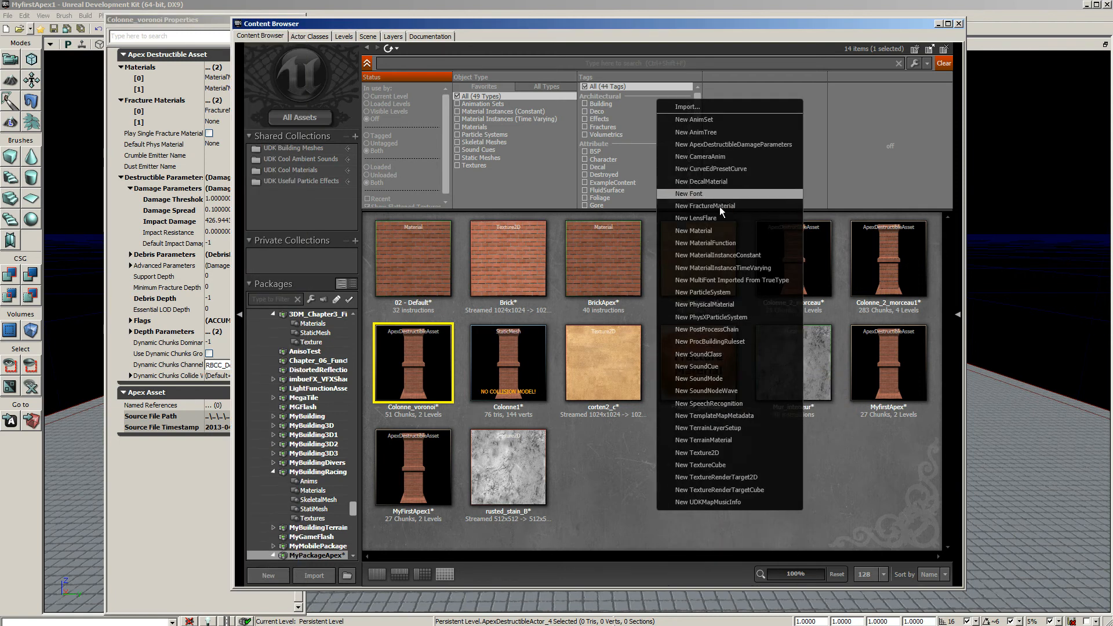
{"action": "left_click", "coordinate": [846, 482]}
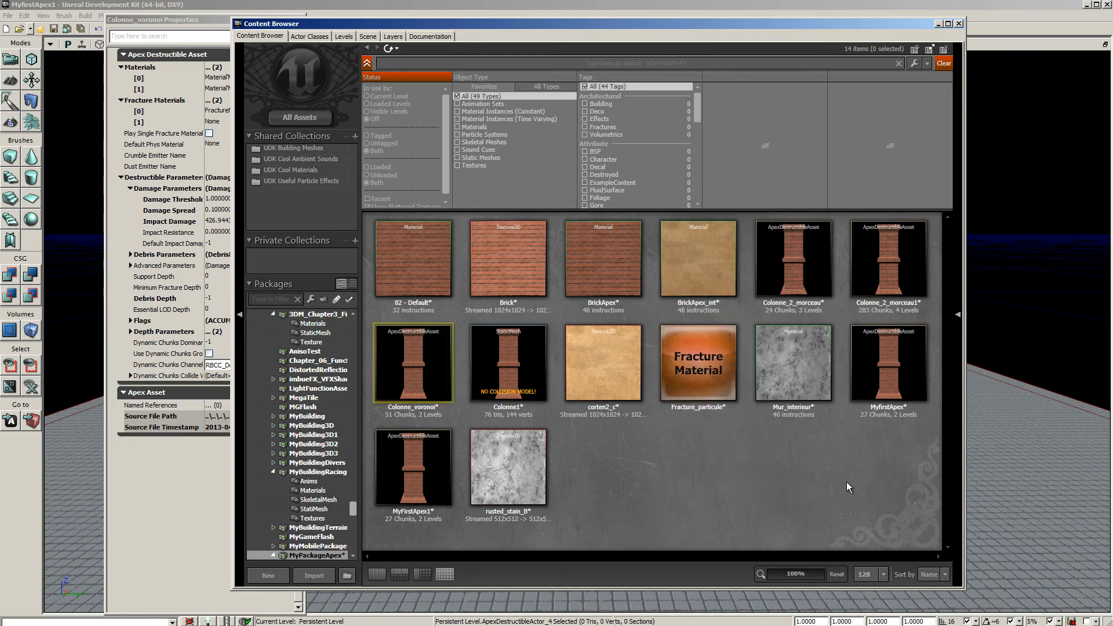
Open the Fracture_particule properties, locate its Fracture Effect particle system and preview that effect in Cascade
{"action": "double_click", "coordinate": [705, 359]}
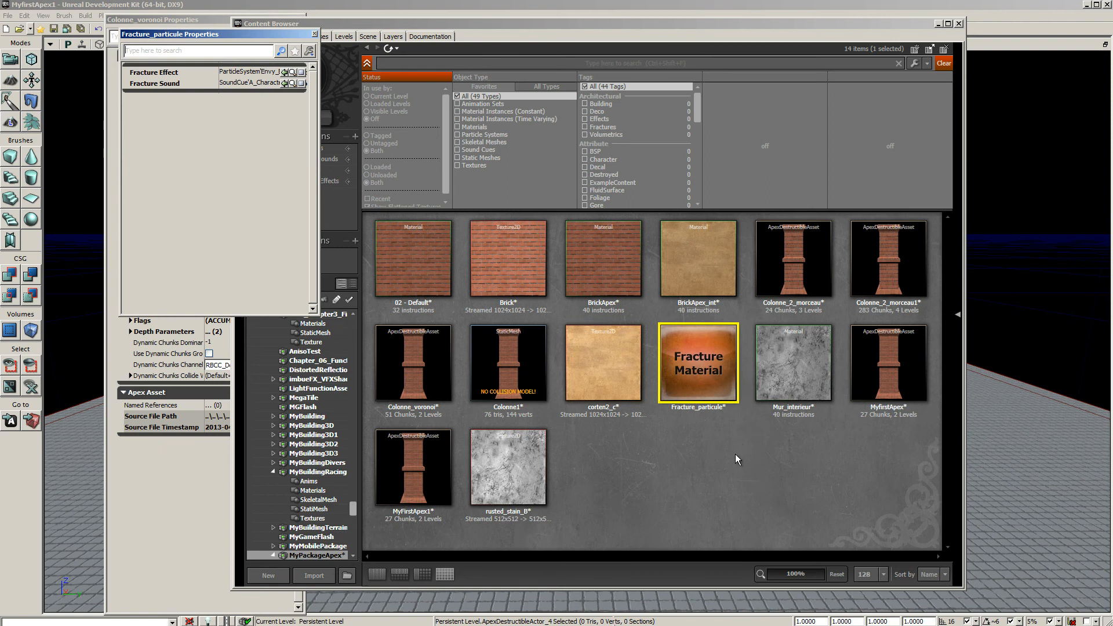
{"action": "left_click_drag", "start_coordinate": [193, 40], "coordinate": [153, 80]}
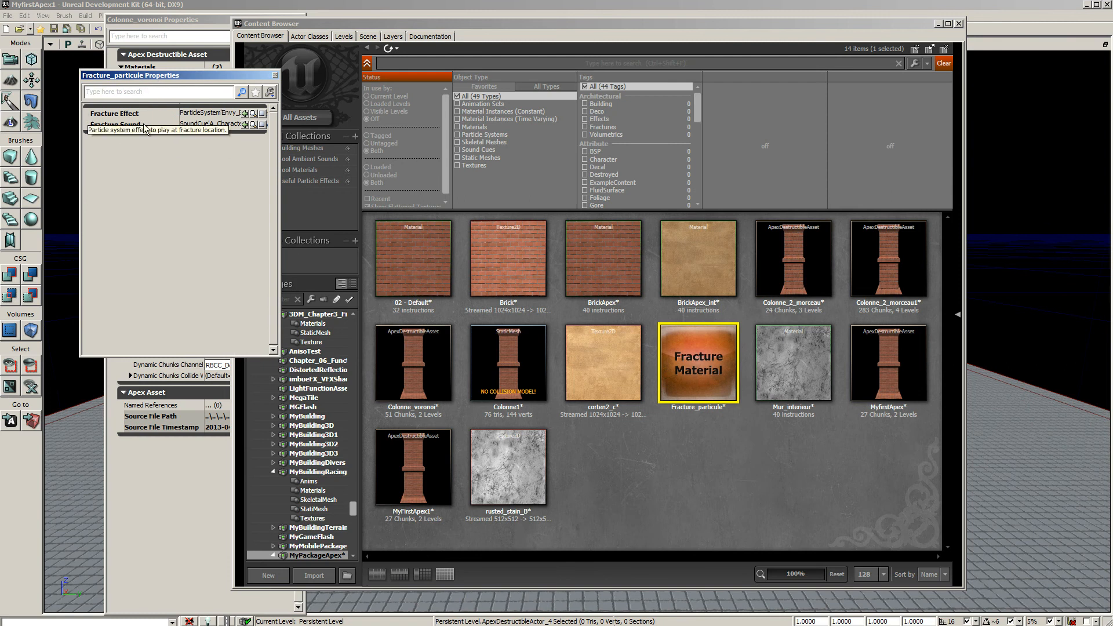
{"action": "left_click", "coordinate": [254, 117]}
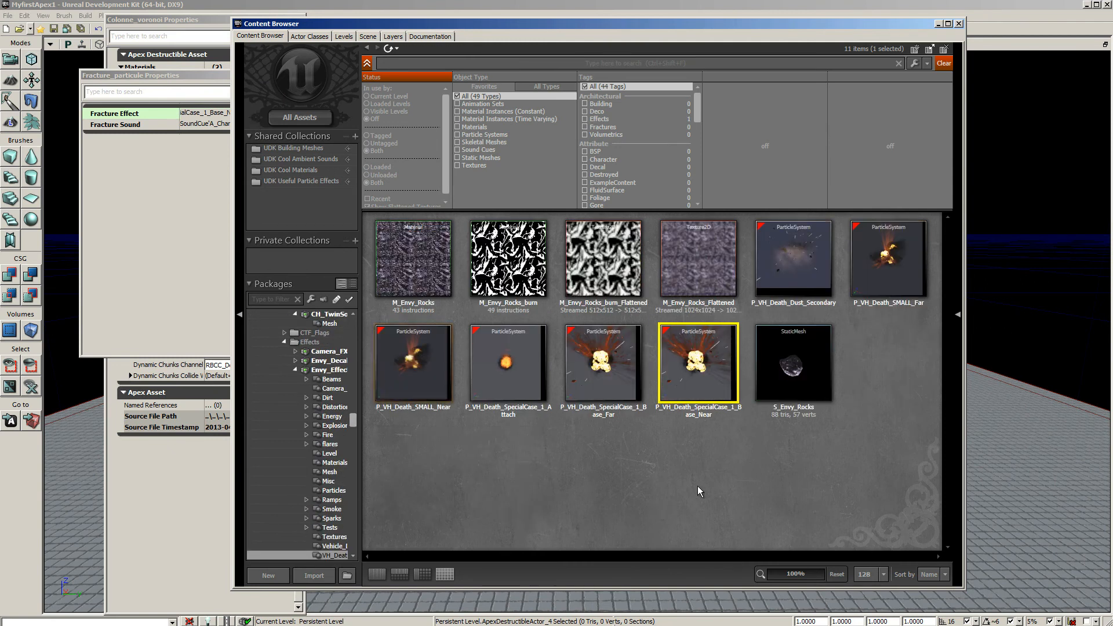
{"action": "double_click", "coordinate": [715, 371]}
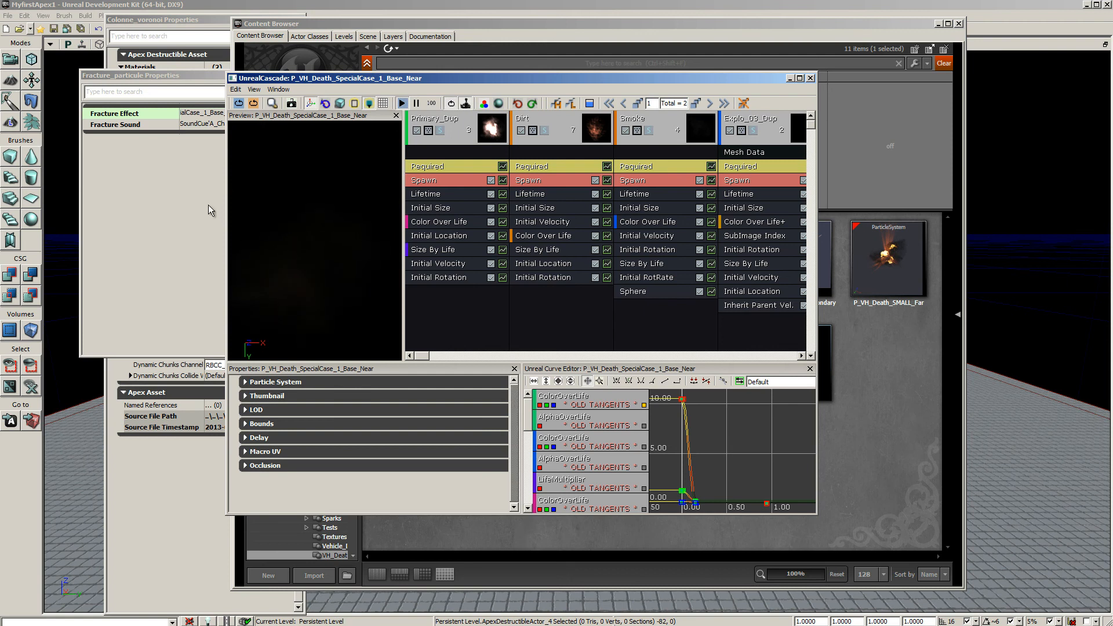
{"action": "left_click", "coordinate": [403, 104]}
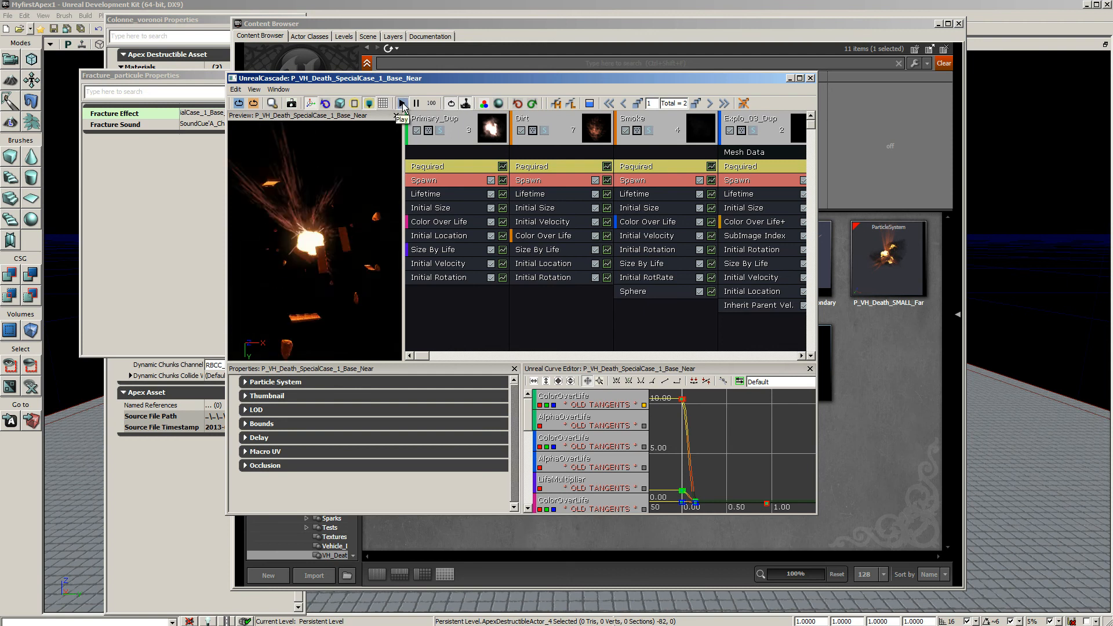
{"action": "left_click", "coordinate": [811, 79]}
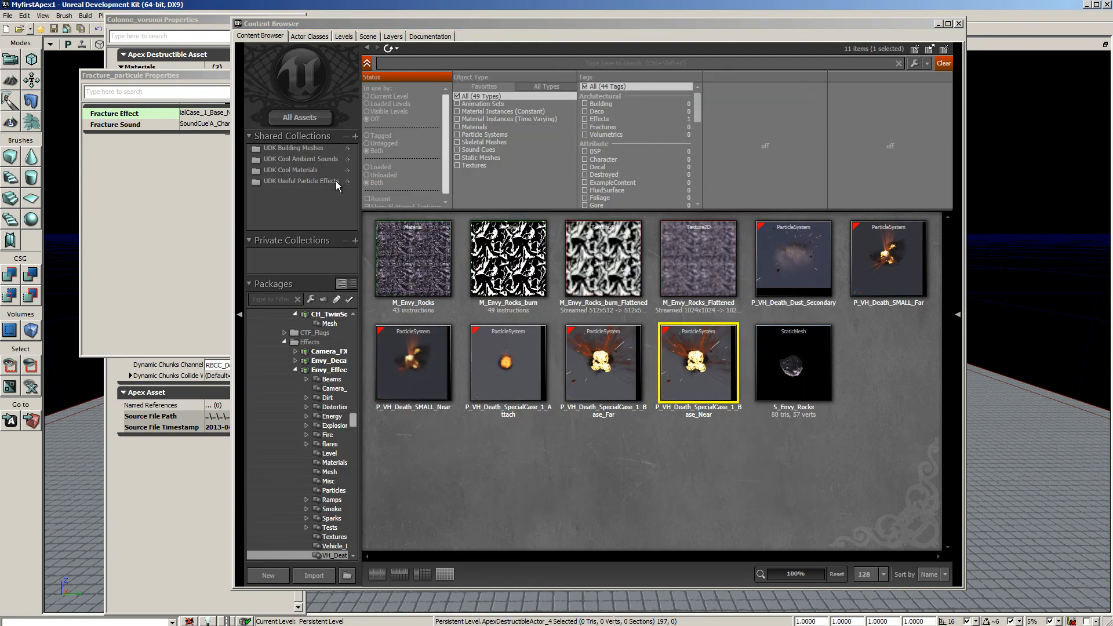
Locate the Fracture Sound cue of Fracture_particule in the content browser, and close the browser and the property windows
{"action": "left_click", "coordinate": [204, 78]}
{"action": "left_click", "coordinate": [254, 124]}
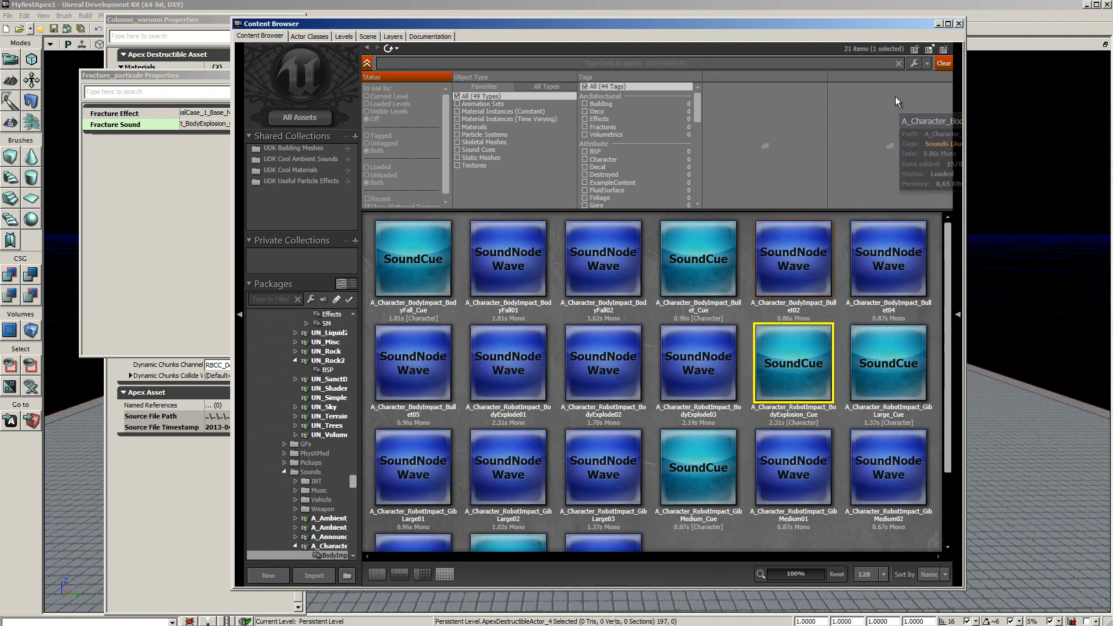
{"action": "left_click", "coordinate": [958, 25]}
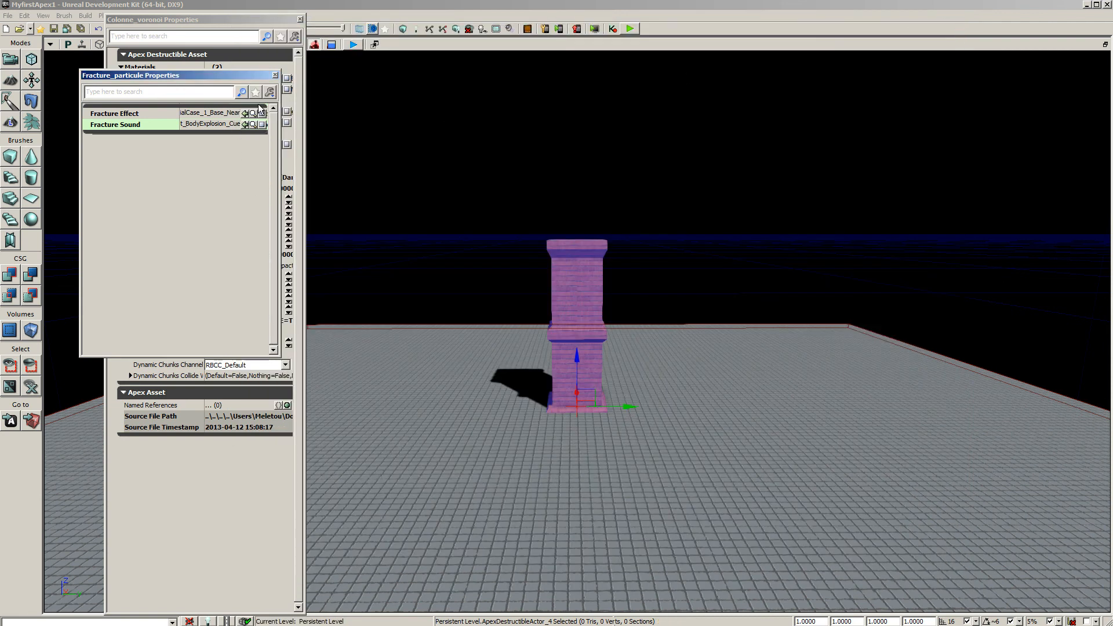
{"action": "left_click", "coordinate": [275, 76]}
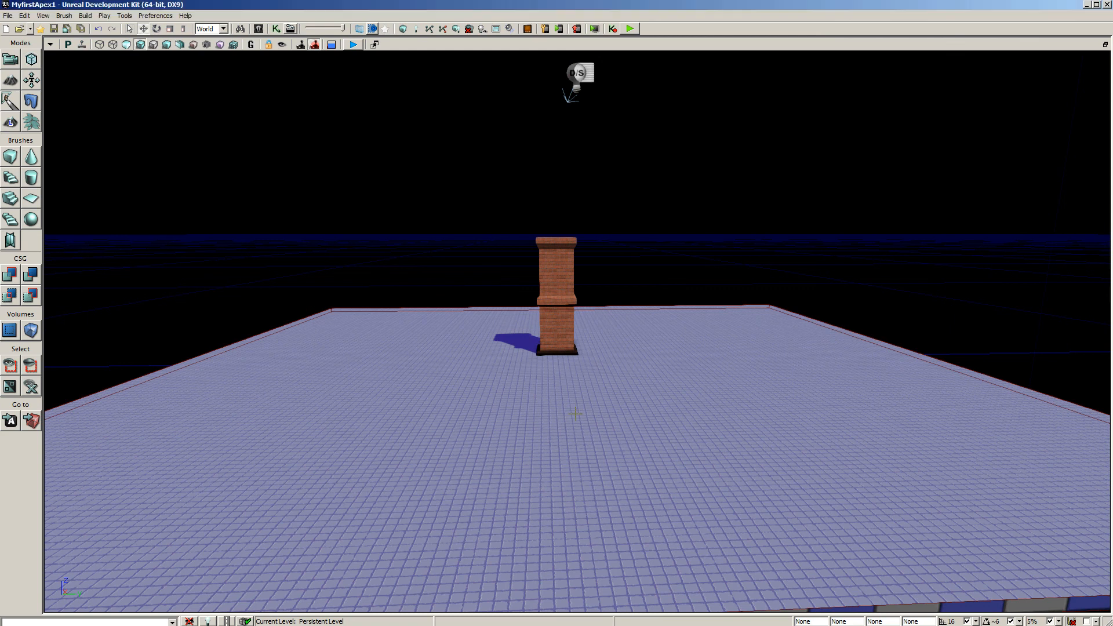
Play the level from the floor near the column and shoot the column to test its fracture effect and sound
{"action": "right_click", "coordinate": [576, 414]}
{"action": "left_click", "coordinate": [600, 620]}
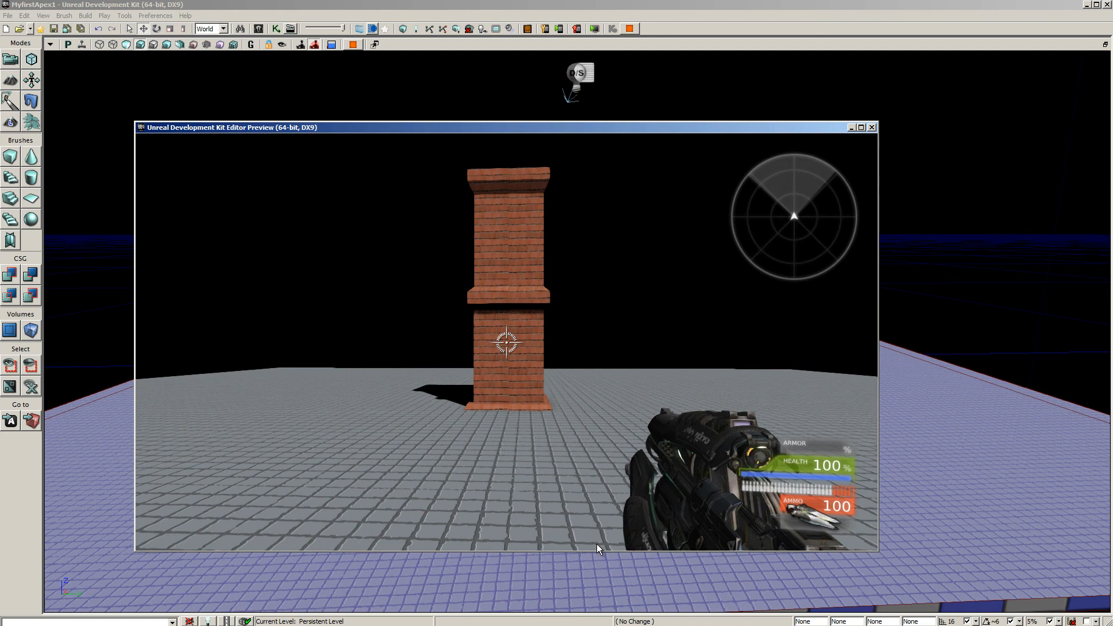
{"action": "left_click", "coordinate": [597, 545]}
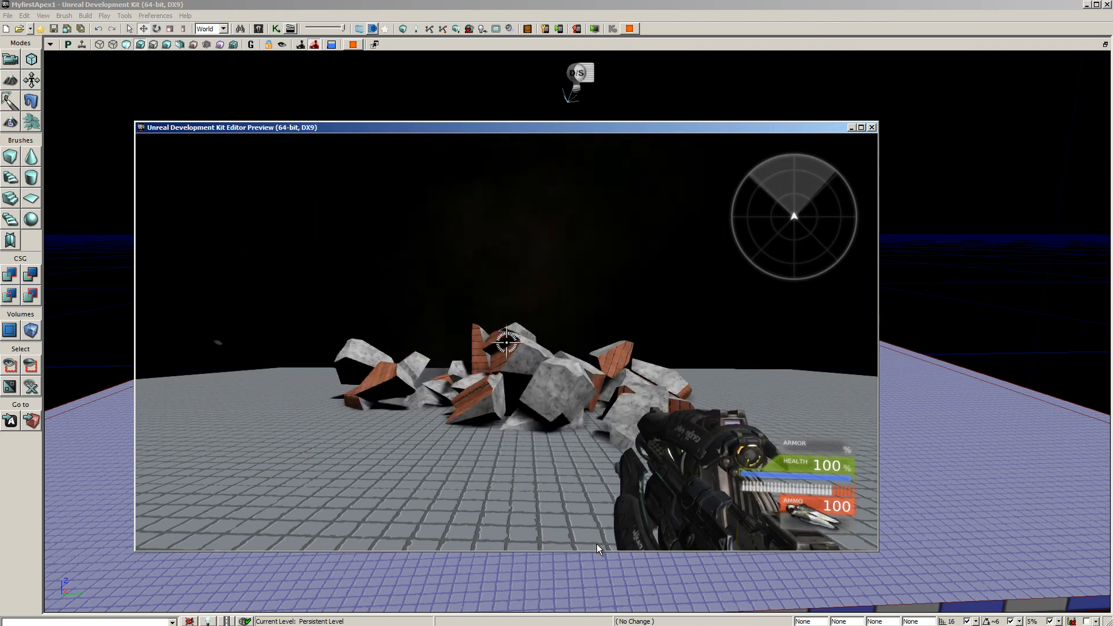